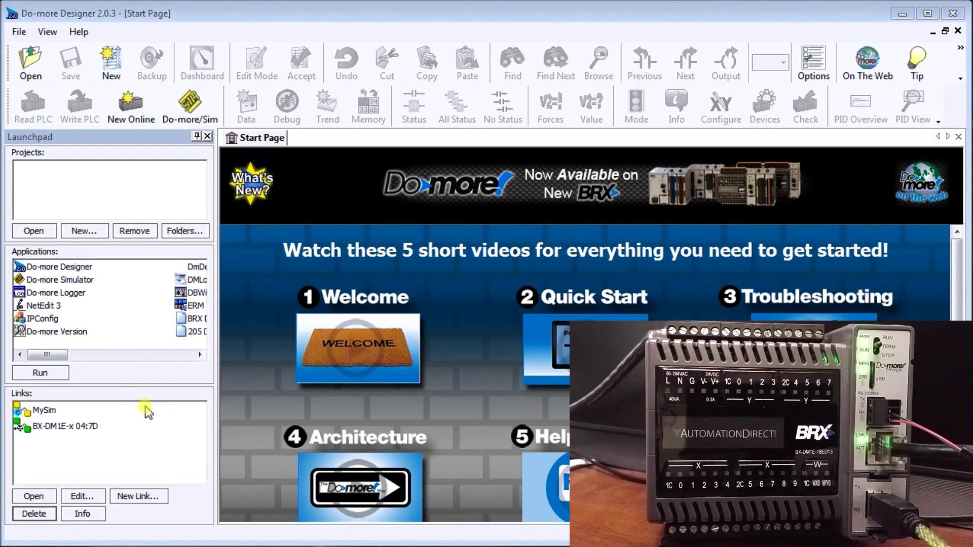
# Edit the BX-DM1E-x 04:7D link: name ACC_BRX_USB, description 'USB Communications', and accept
pyautogui.click(68, 427)
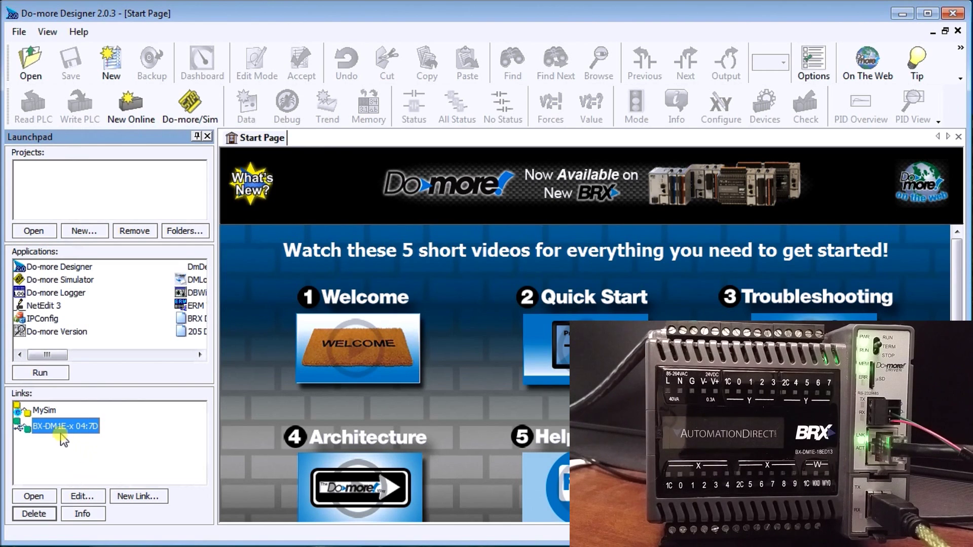
pyautogui.moveTo(60, 433)
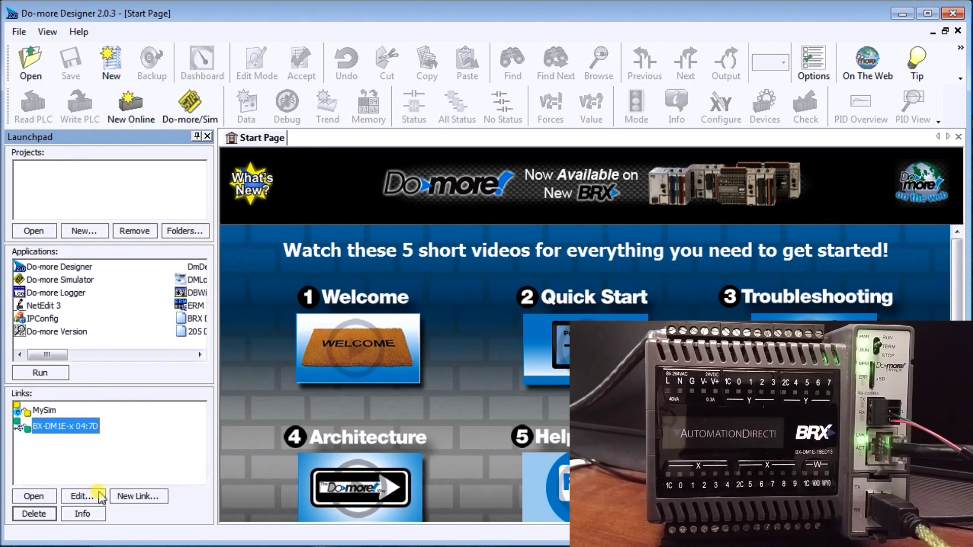
pyautogui.click(81, 496)
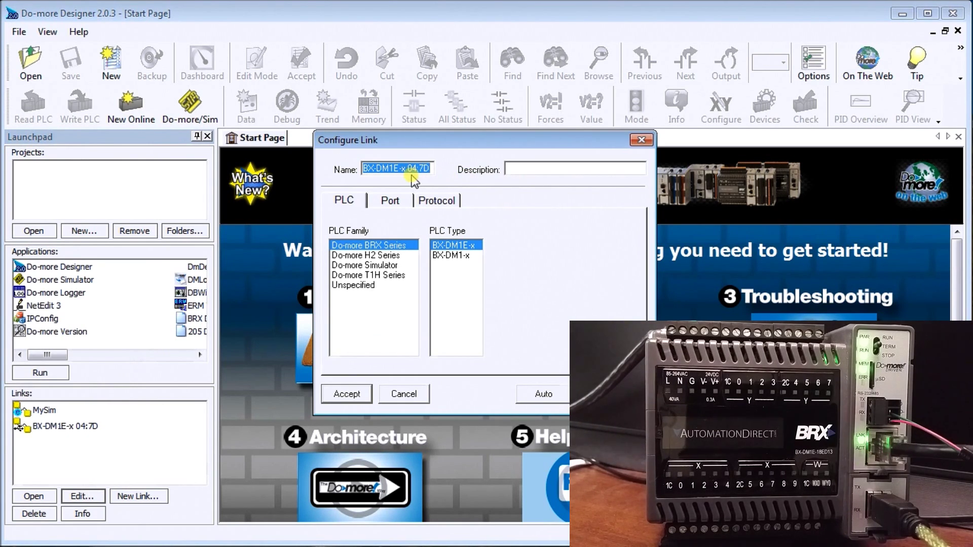
pyautogui.write('AC')
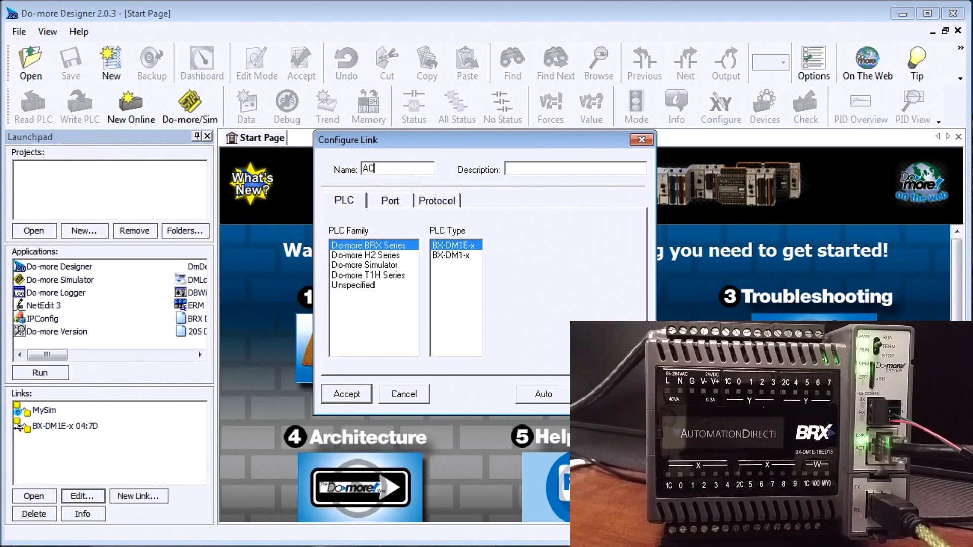
pyautogui.write('C_BRX_USB')
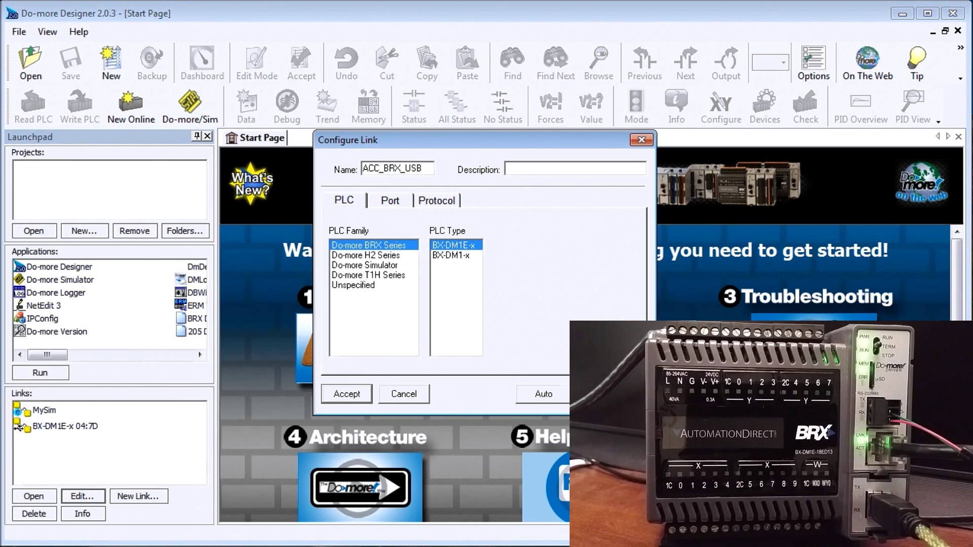
pyautogui.click(532, 161)
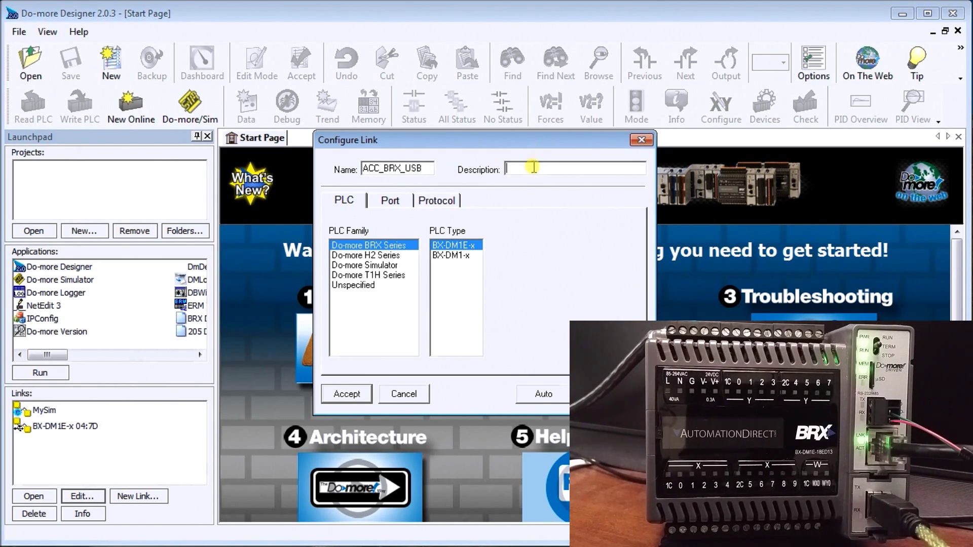
pyautogui.write('USB C')
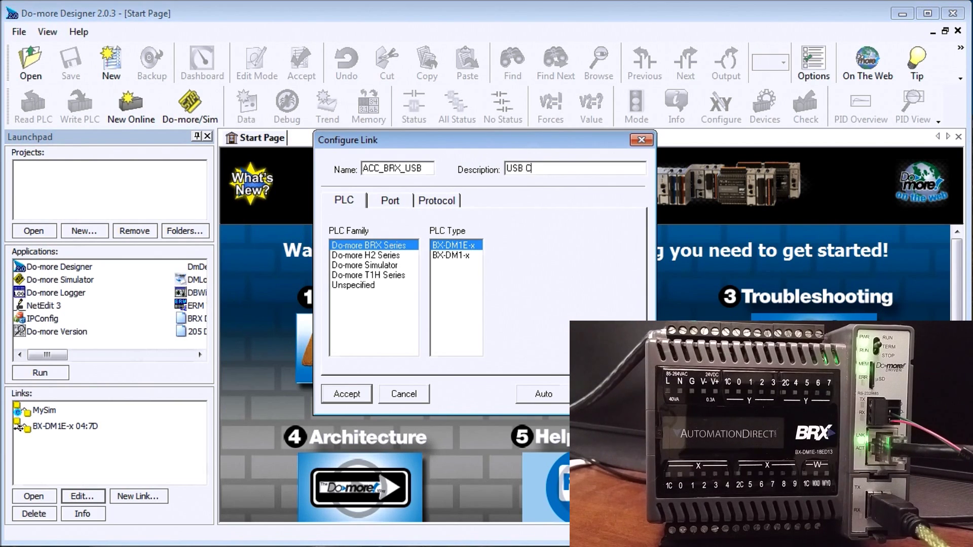
pyautogui.write('ommunications')
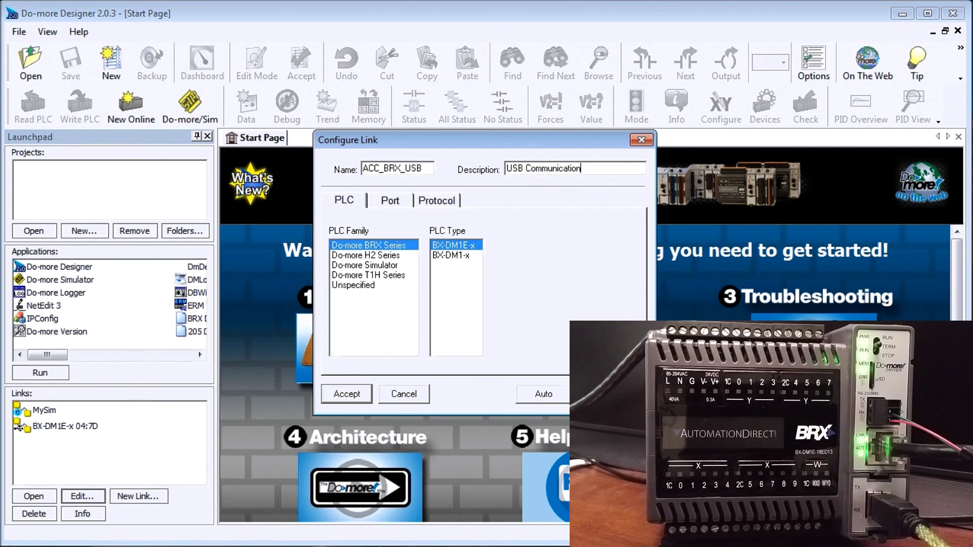
pyautogui.click(353, 395)
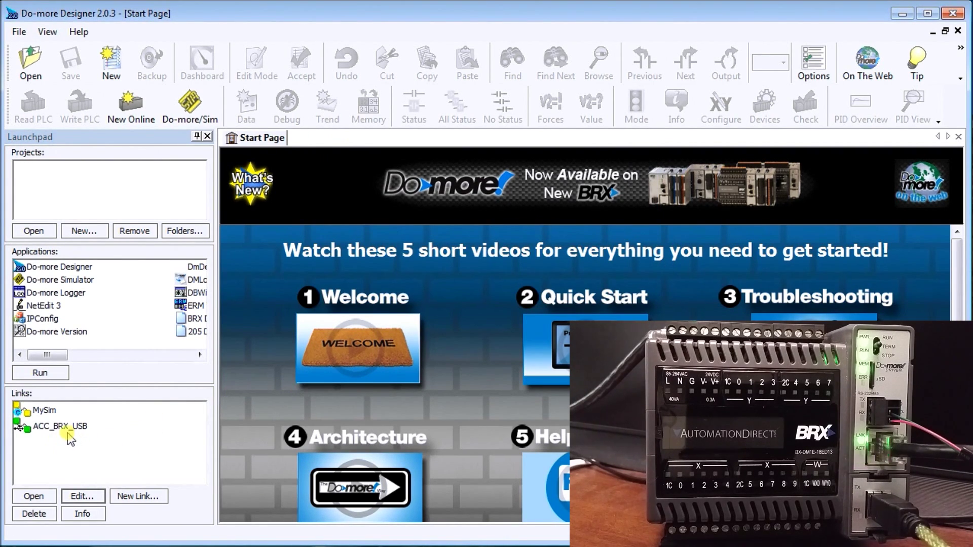
# Connect to the BRX PLC via ACC_BRX_USB so the Dashboard shows RUN mode, ending on Launchpad
pyautogui.moveTo(65, 429)
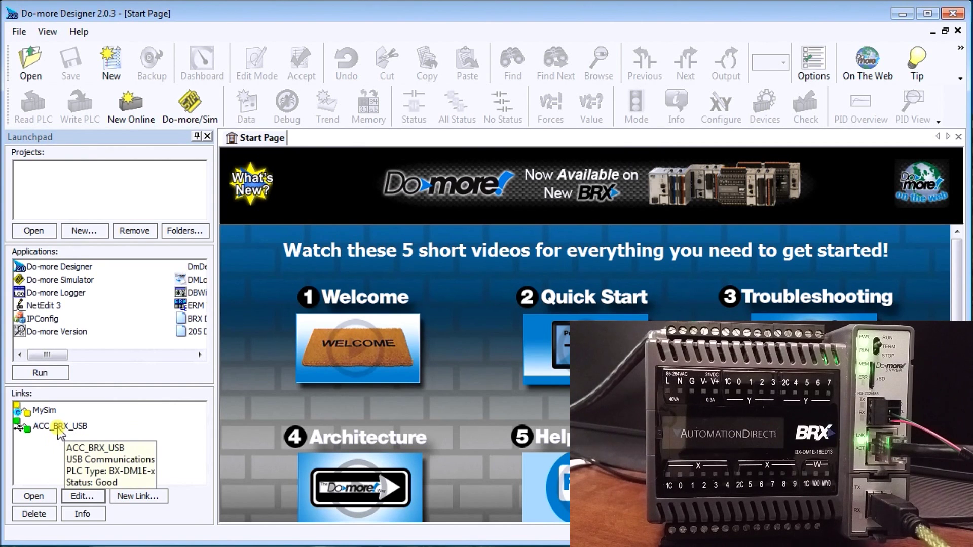
pyautogui.doubleClick(60, 428)
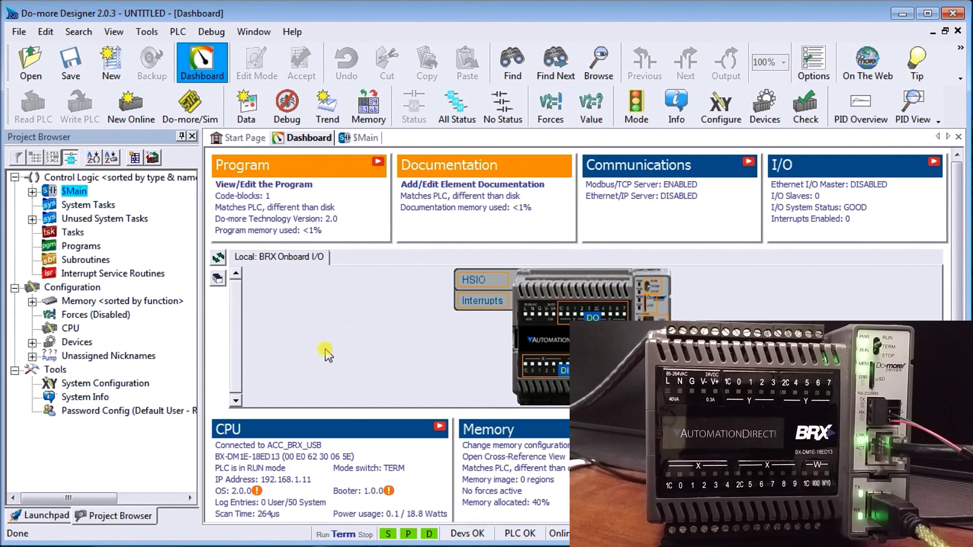
pyautogui.click(44, 517)
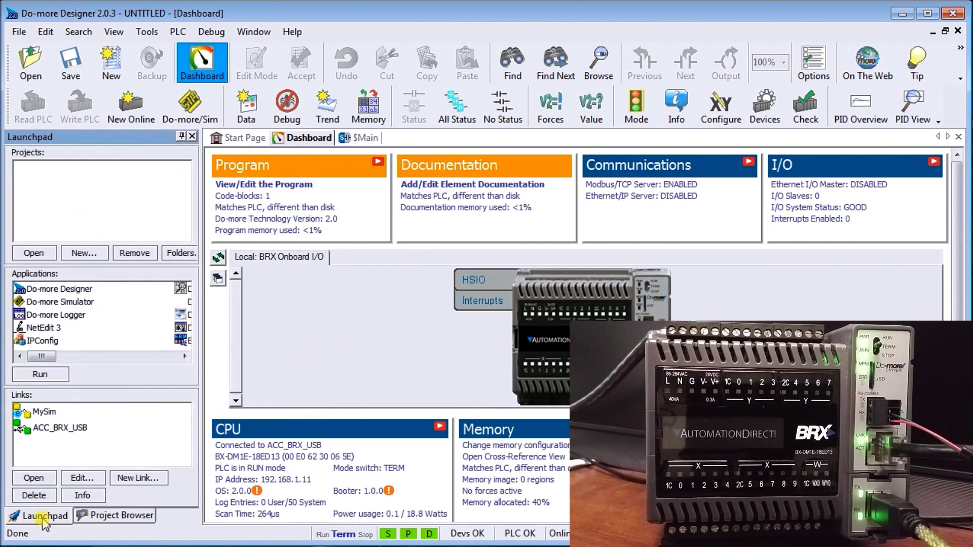
pyautogui.click(104, 517)
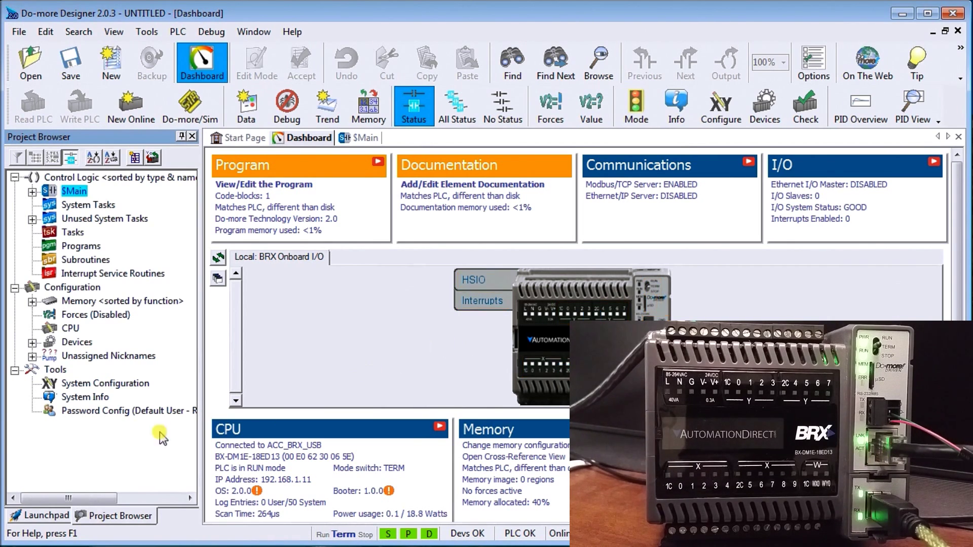
pyautogui.click(53, 516)
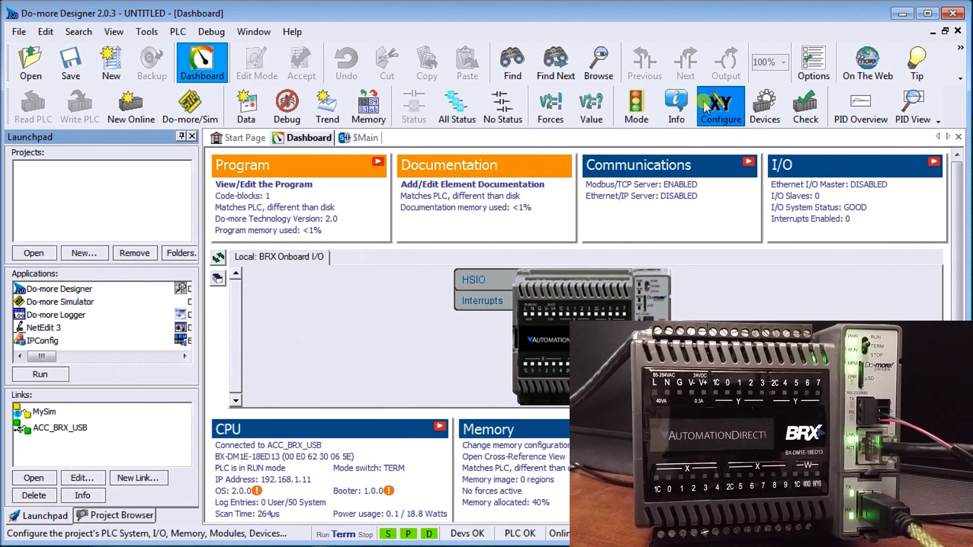
# Open System Configuration and the internal Ethernet port's node and IP settings (192.168.1.11)
pyautogui.click(725, 109)
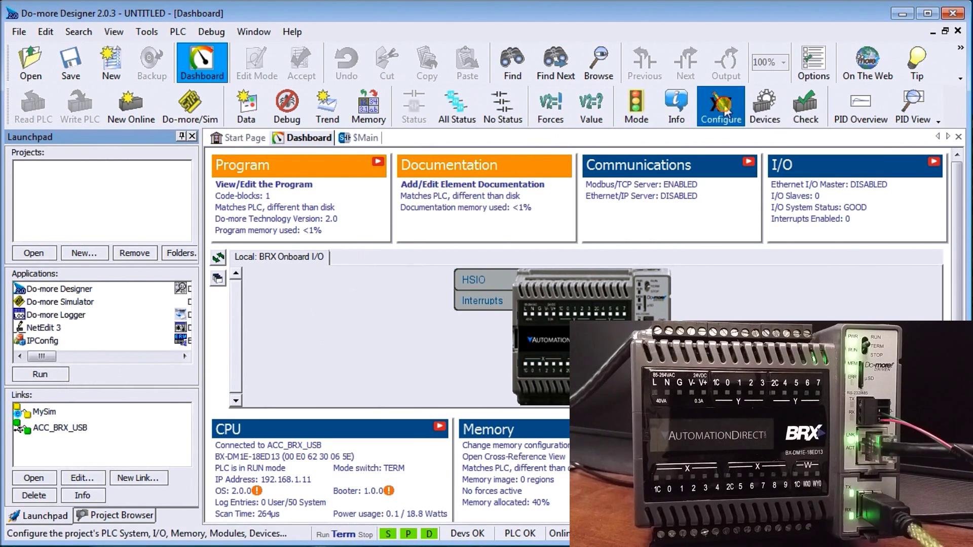
pyautogui.moveTo(574, 29); pyautogui.dragTo(488, 26)
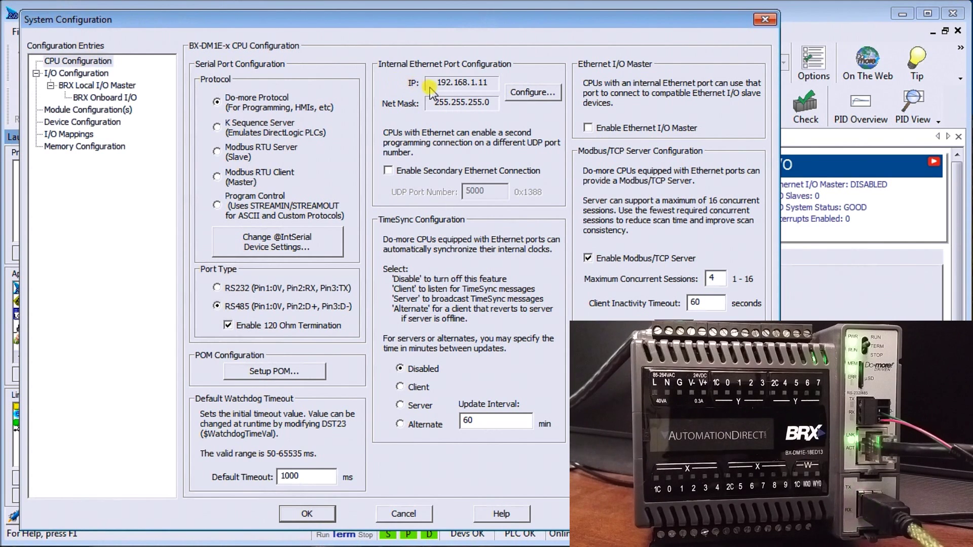
pyautogui.click(525, 96)
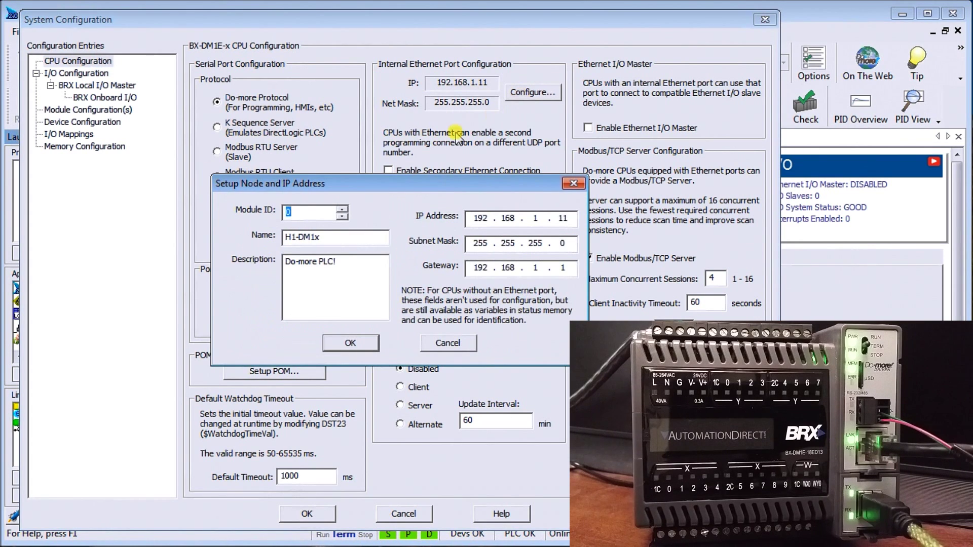
# Accept the unchanged IP 192.168.1.11 settings and close System Configuration, returning to the Dashboard
pyautogui.moveTo(430, 188); pyautogui.dragTo(329, 186)
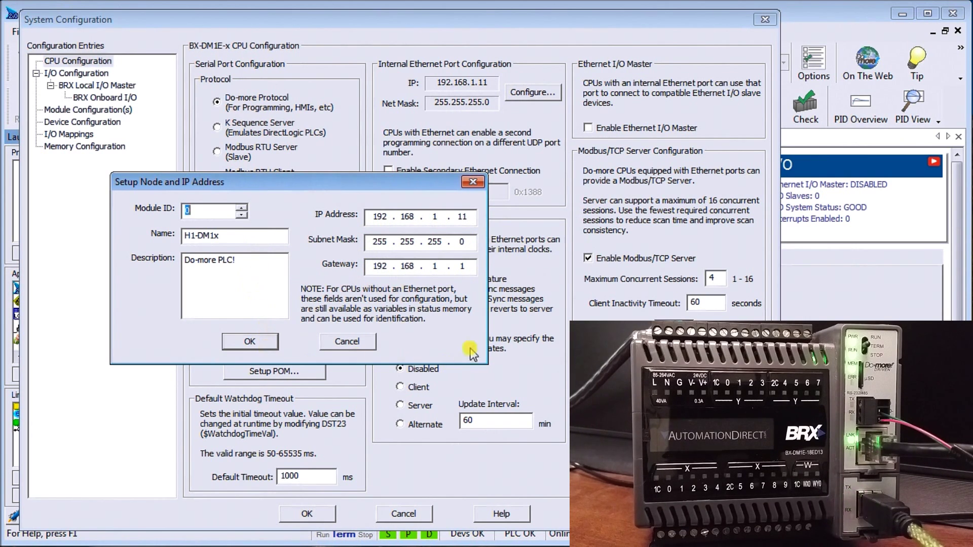
pyautogui.click(257, 341)
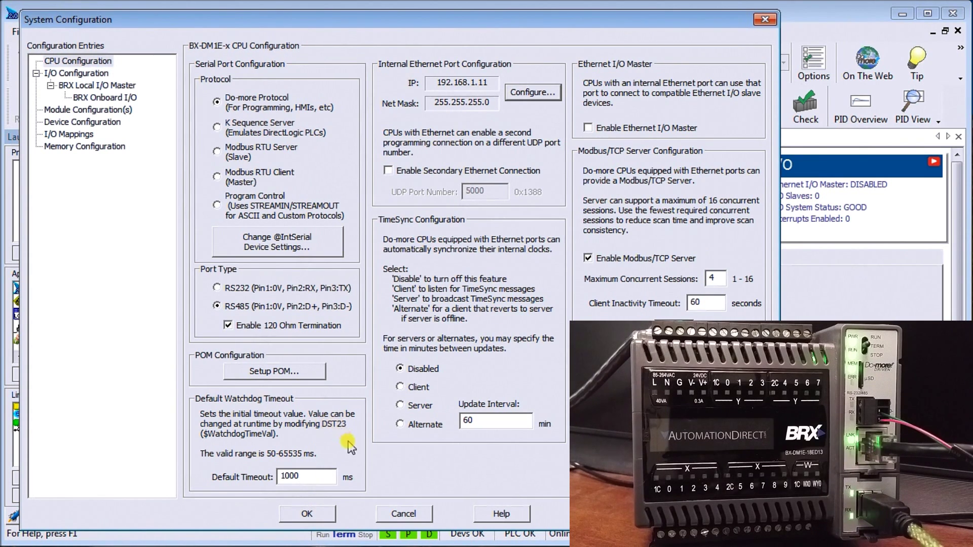
pyautogui.click(307, 514)
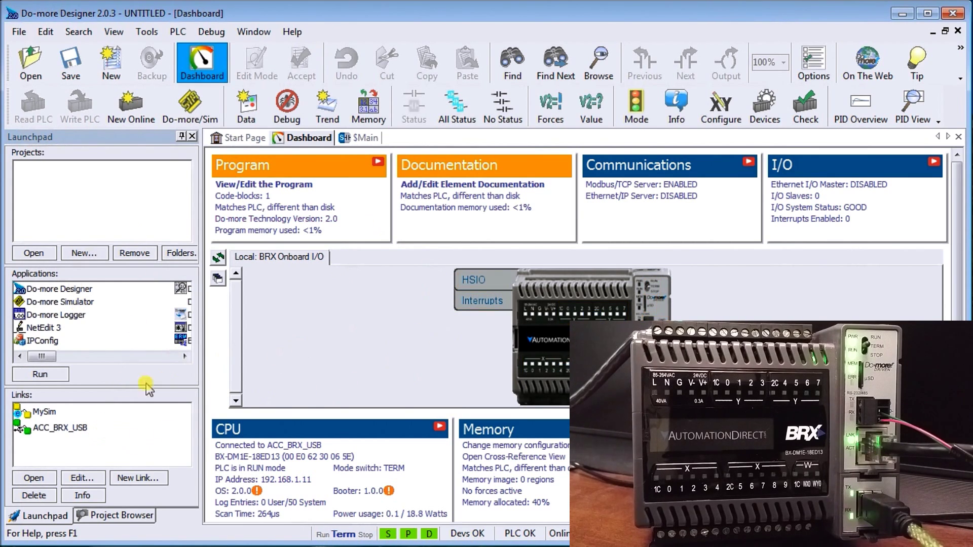
# Disconnect from the PLC via PLC > Disconnect and confirm, leaving the Dashboard offline
pyautogui.moveTo(75, 435)
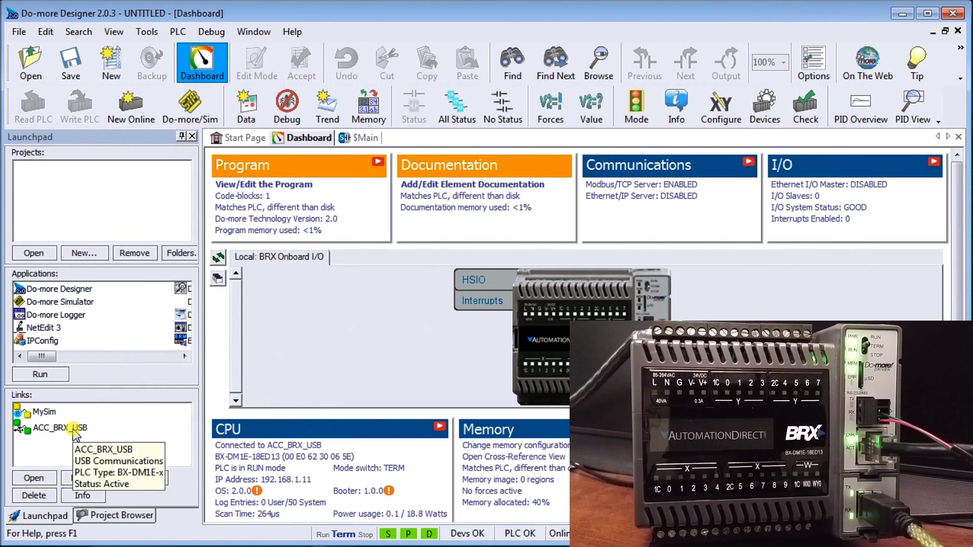
pyautogui.click(76, 431)
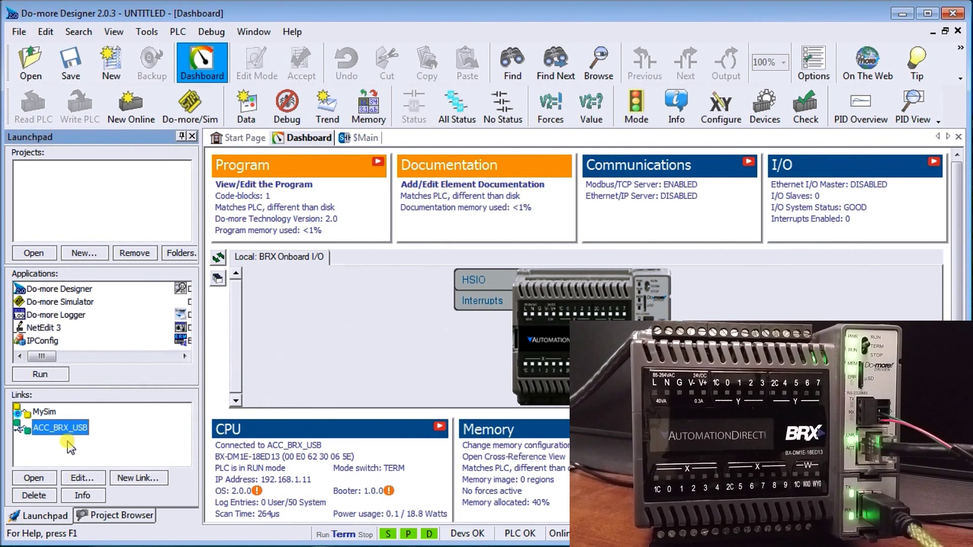
pyautogui.click(179, 31)
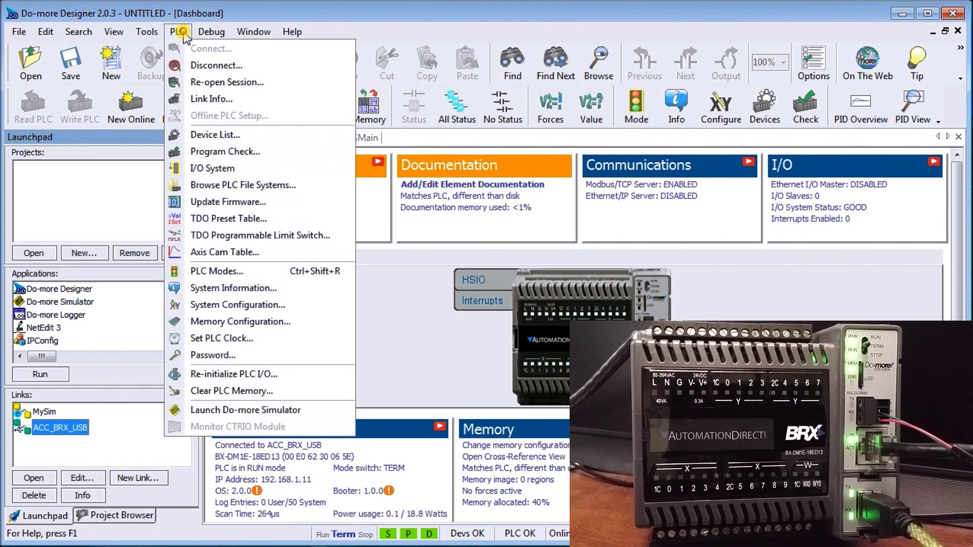
pyautogui.click(190, 65)
pyautogui.click(449, 313)
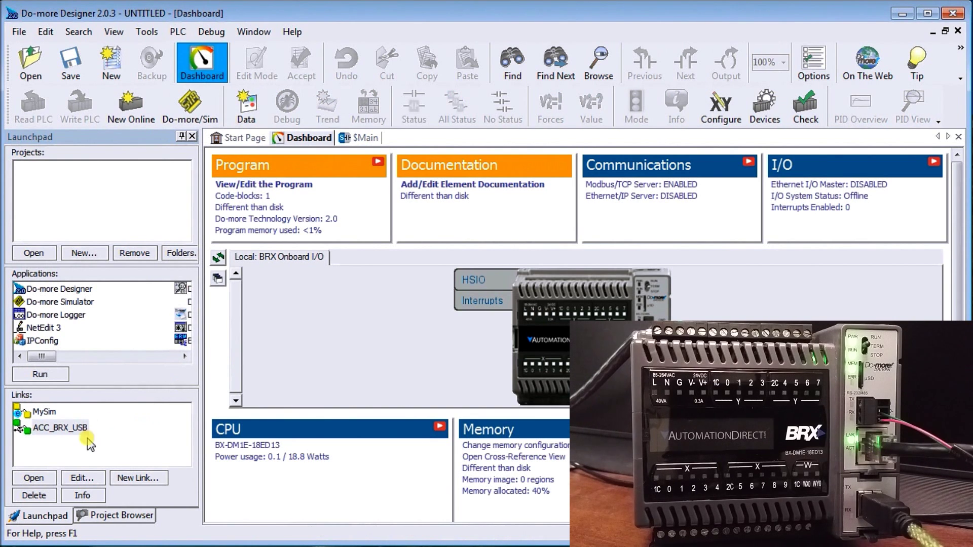
# Create a COM5 serial link named ACC_BRX_Serial with description 'Serial Communication'
pyautogui.click(131, 479)
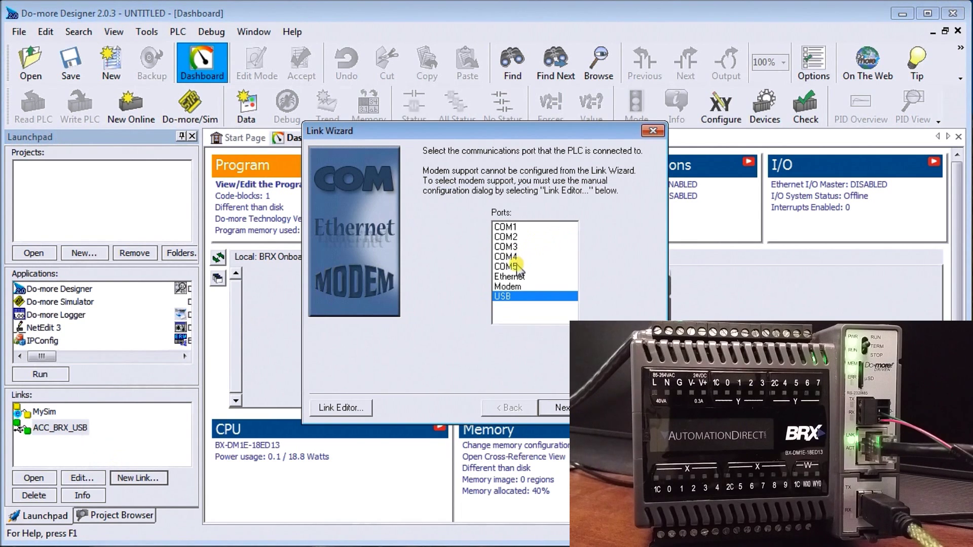
pyautogui.click(518, 267)
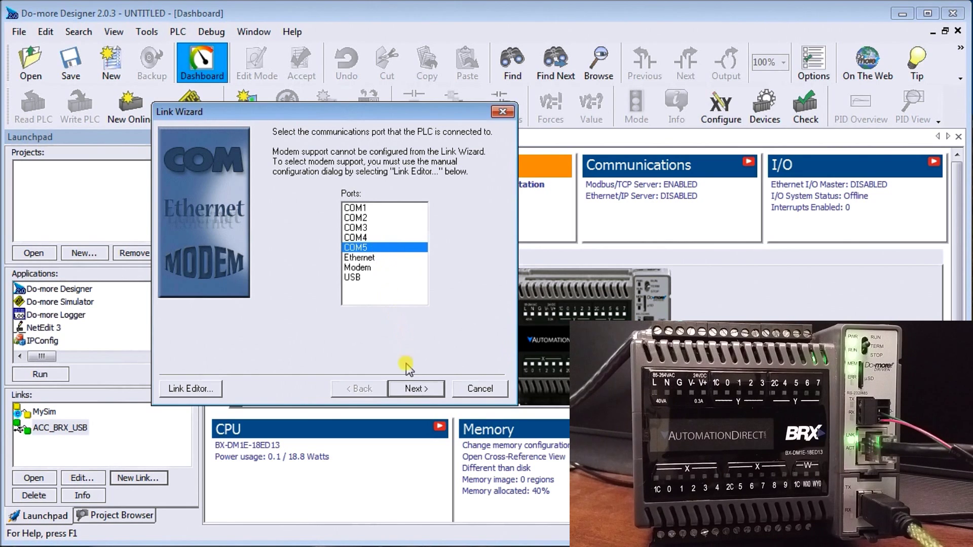
pyautogui.click(414, 389)
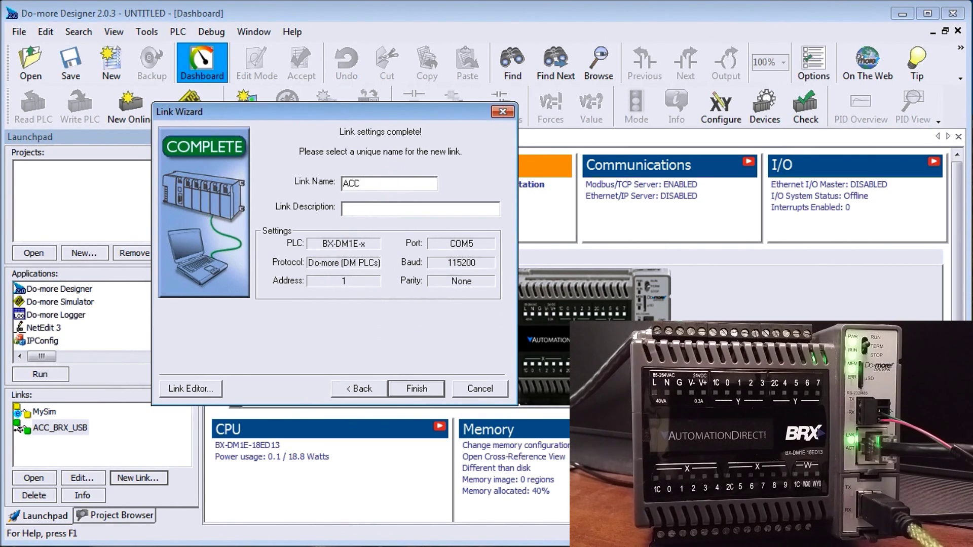
pyautogui.write('_BRX_')
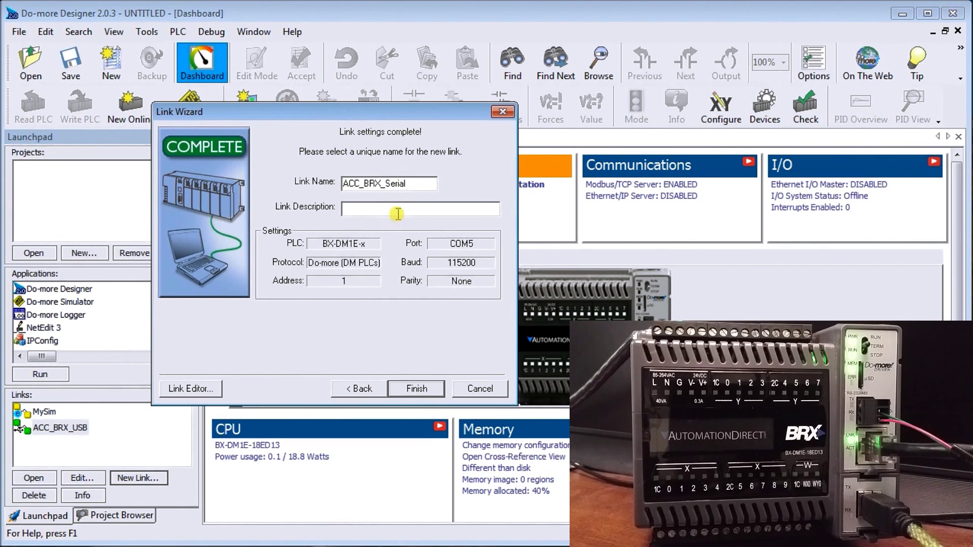
pyautogui.write('Serial Communication')
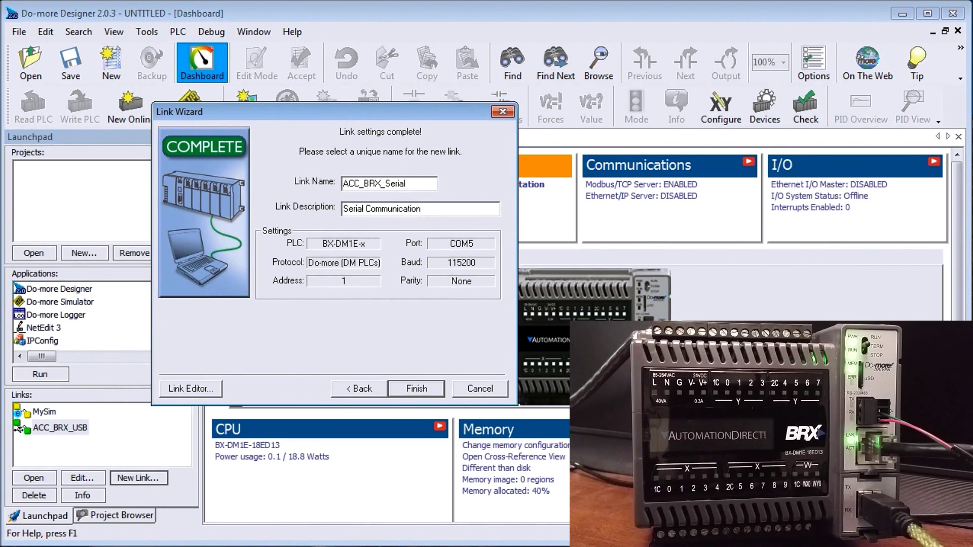
pyautogui.click(416, 389)
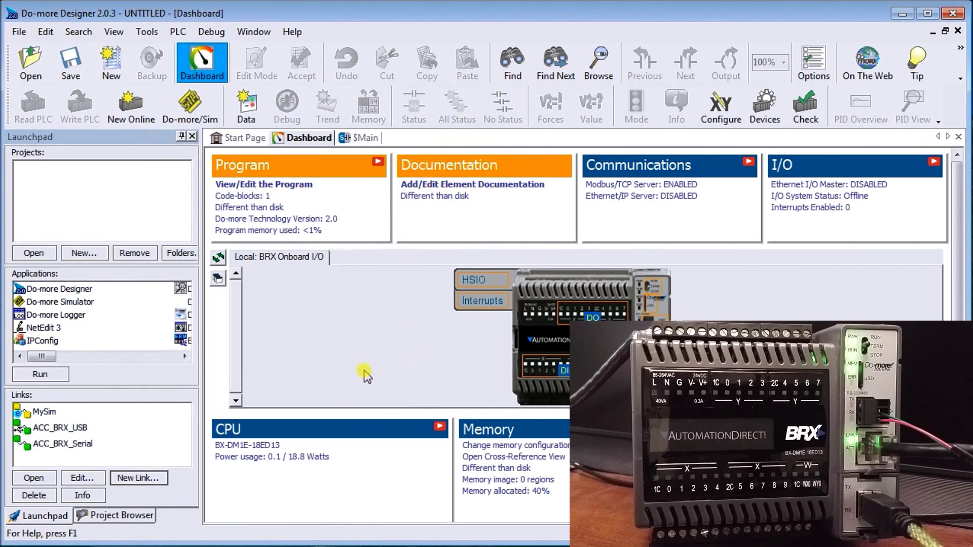
# Go online through ACC_BRX_Serial, discarding the untitled project instead of saving it
pyautogui.moveTo(66, 446)
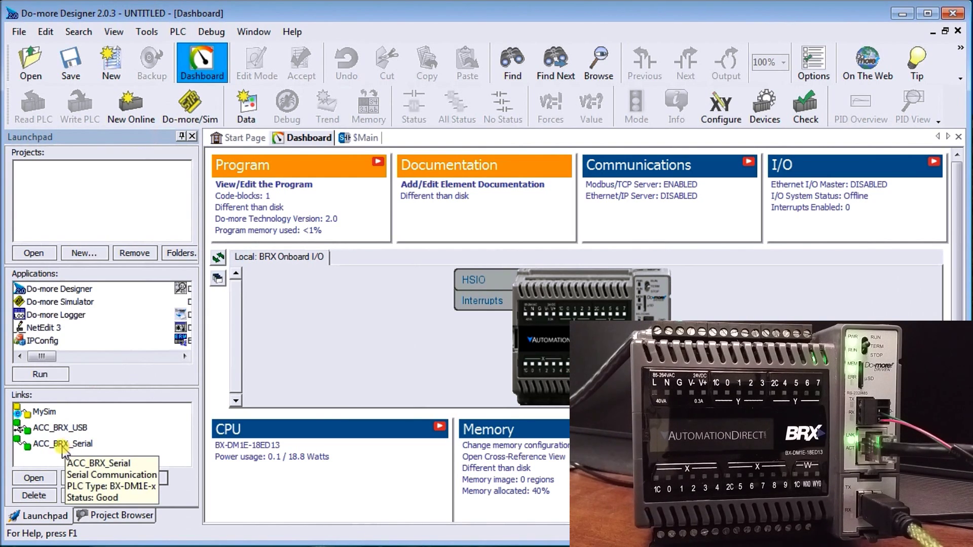
pyautogui.doubleClick(62, 445)
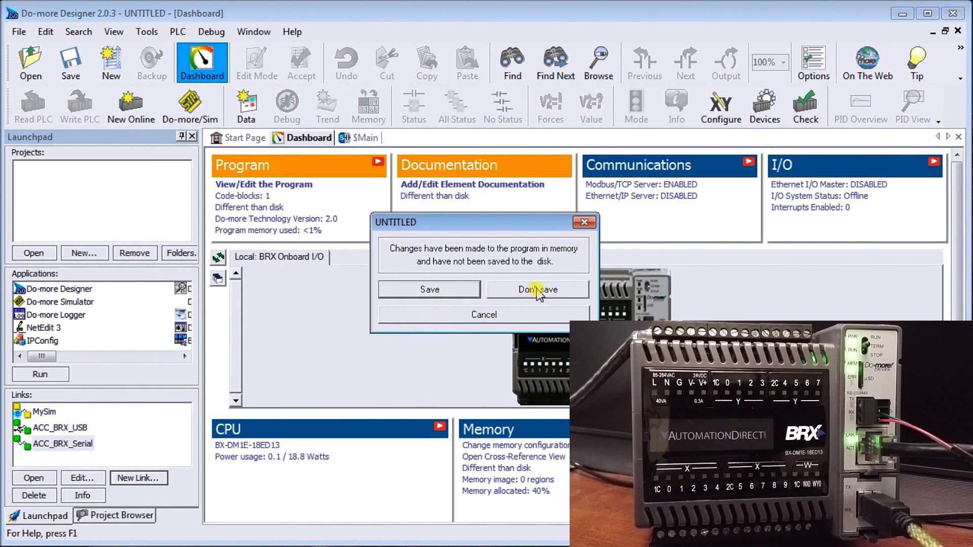
pyautogui.click(442, 291)
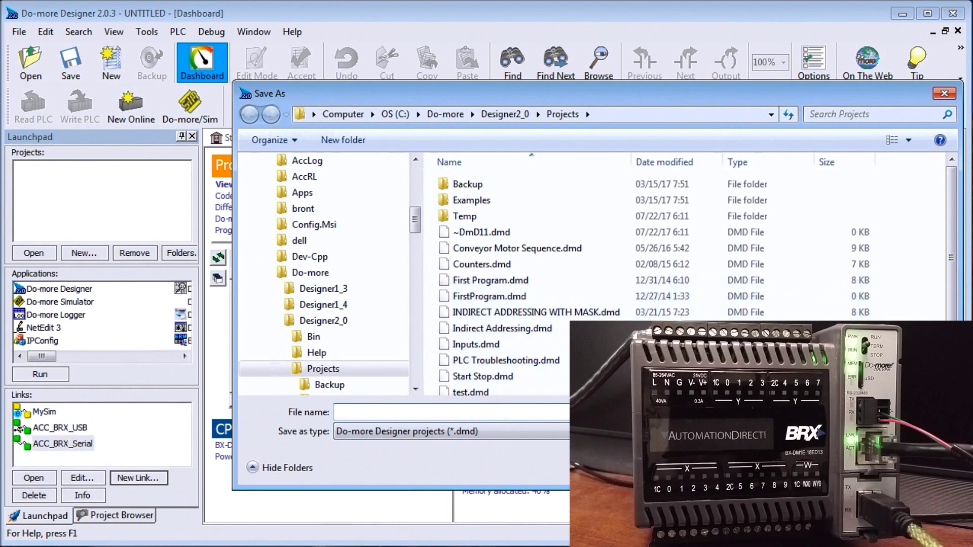
pyautogui.press('Escape')
pyautogui.click(79, 445)
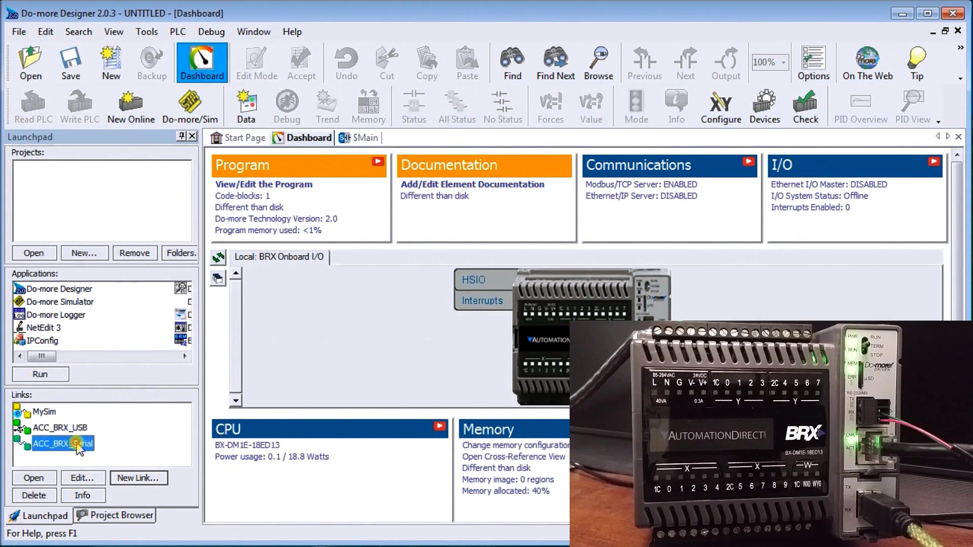
pyautogui.doubleClick(79, 445)
pyautogui.click(544, 287)
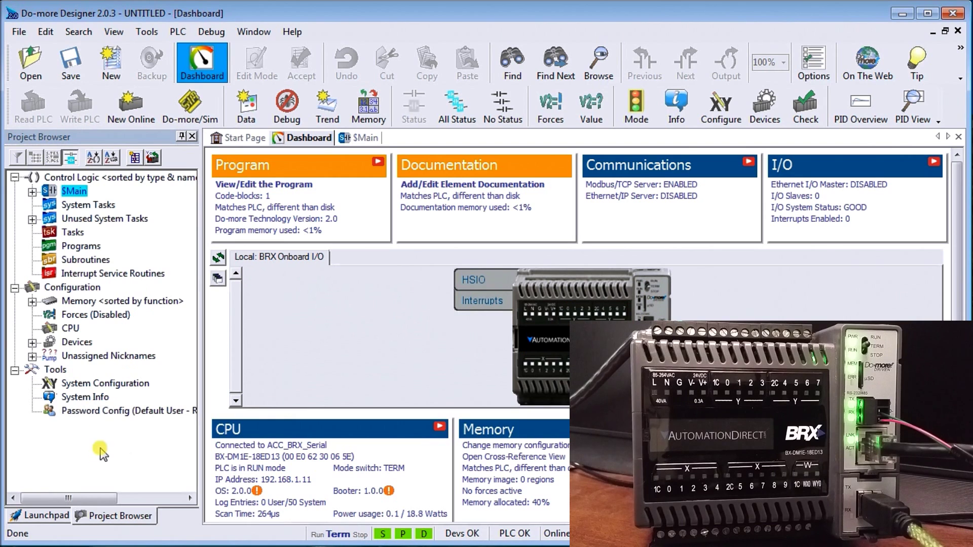
pyautogui.click(173, 31)
# Disconnect from the serial-connected PLC and return to the Launchpad links list
pyautogui.click(180, 62)
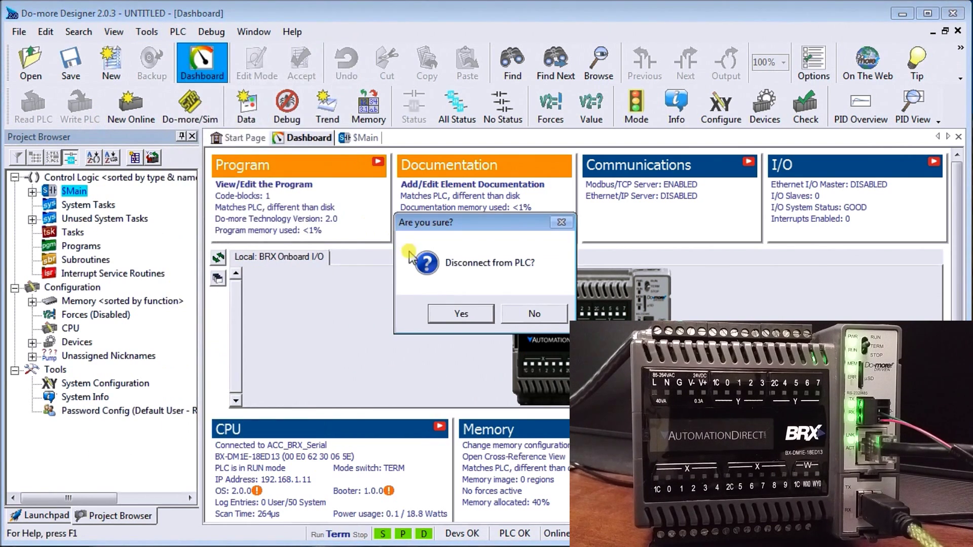
pyautogui.click(456, 313)
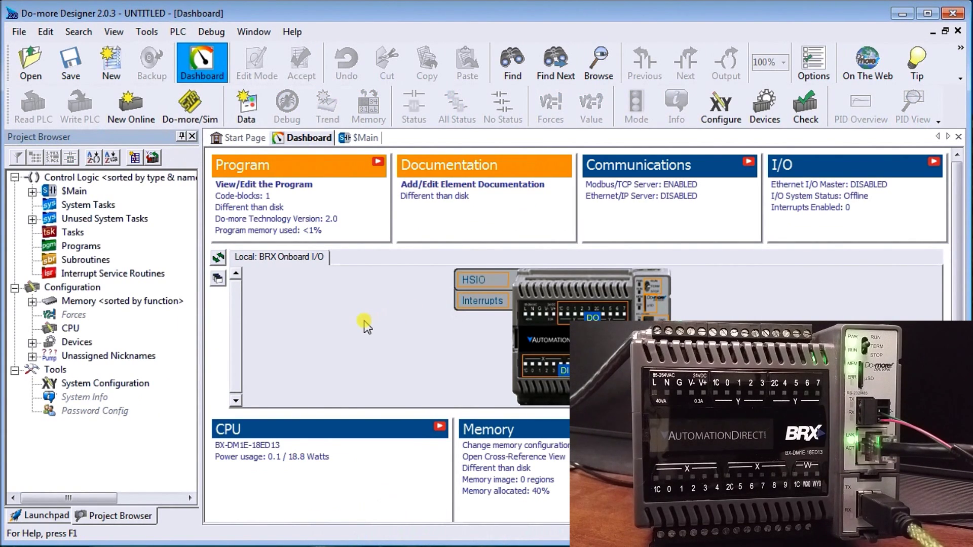
pyautogui.click(216, 257)
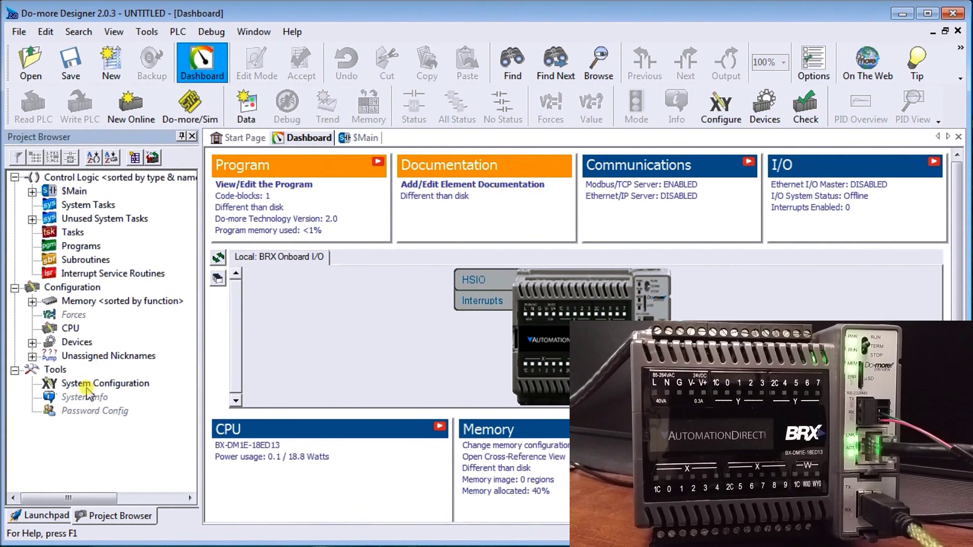
pyautogui.click(46, 515)
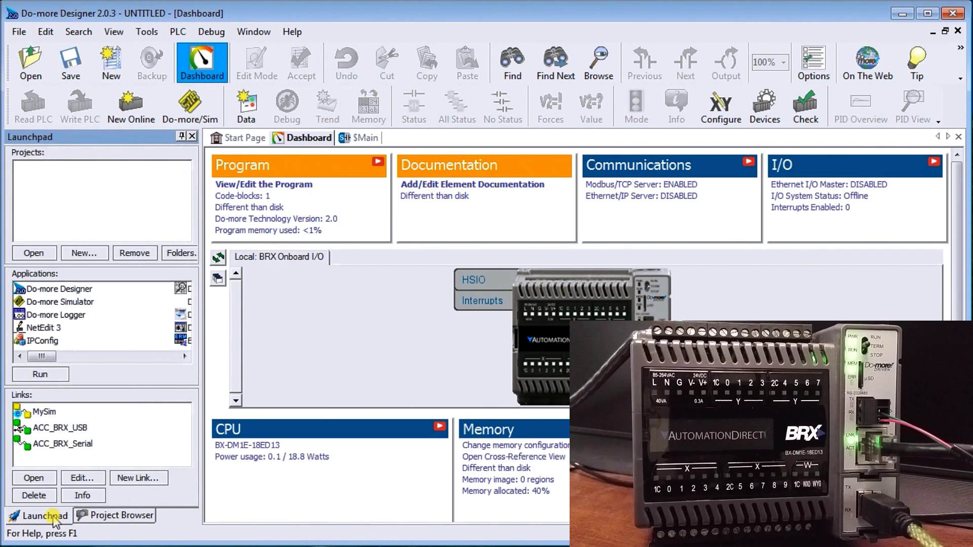
pyautogui.click(144, 479)
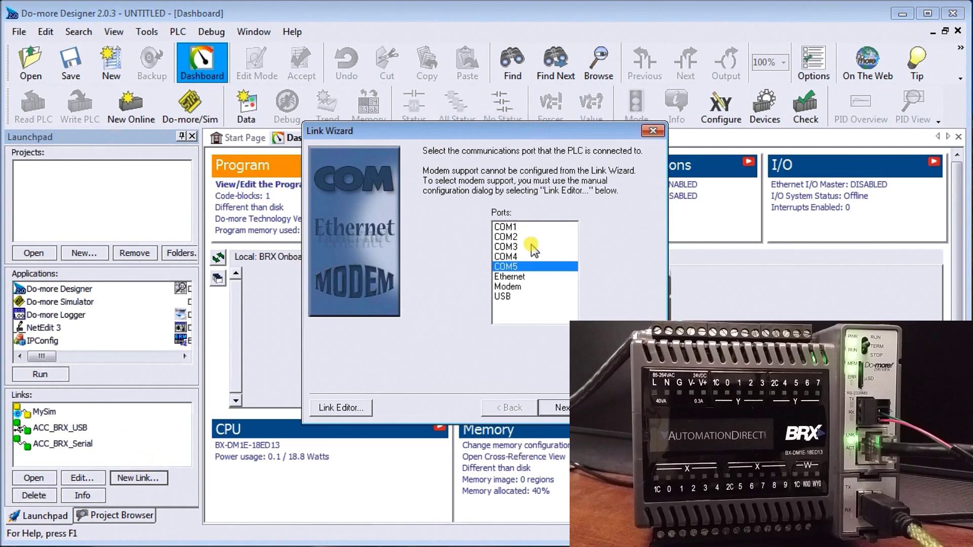
# Start an Ethernet link over UDP/IP, reaching device addressing with the PLC at 192.168.1.11
pyautogui.click(519, 277)
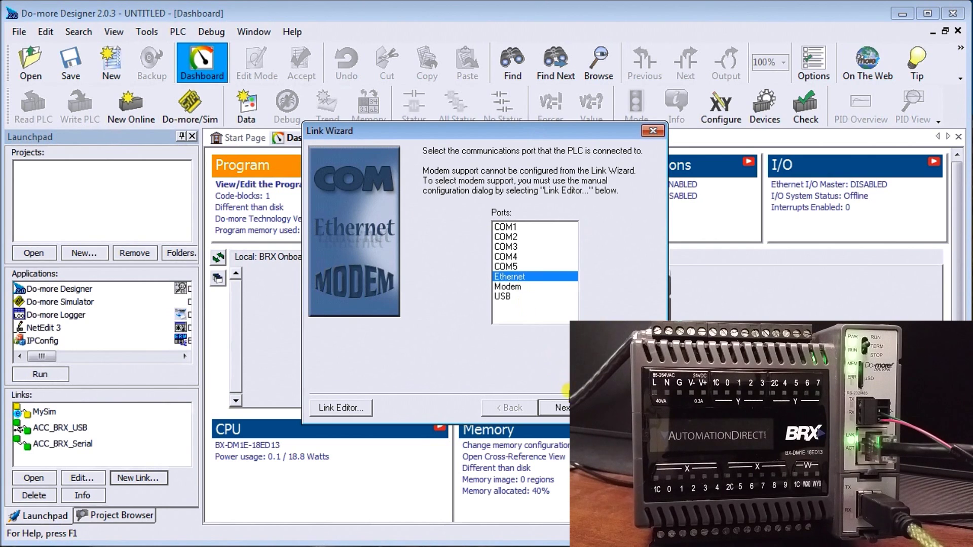
pyautogui.click(563, 408)
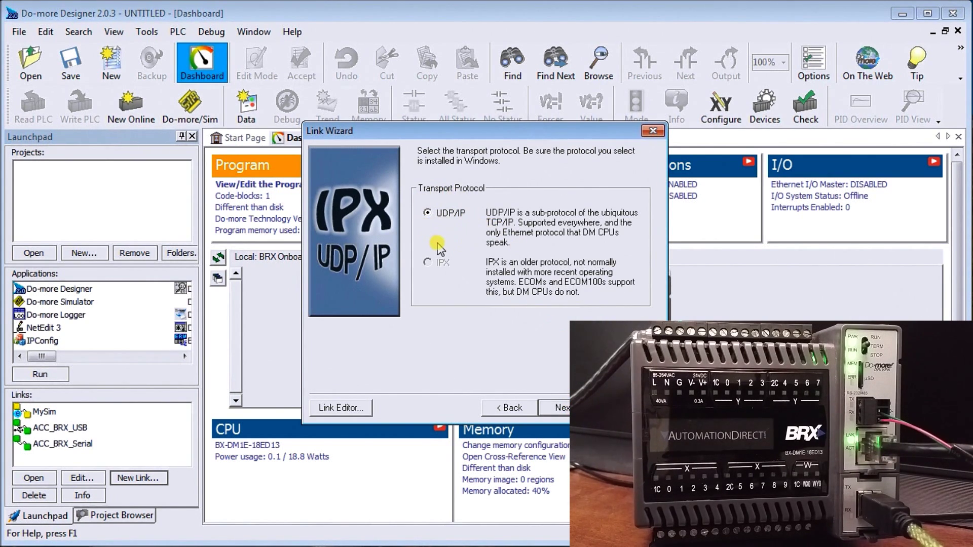
pyautogui.click(563, 408)
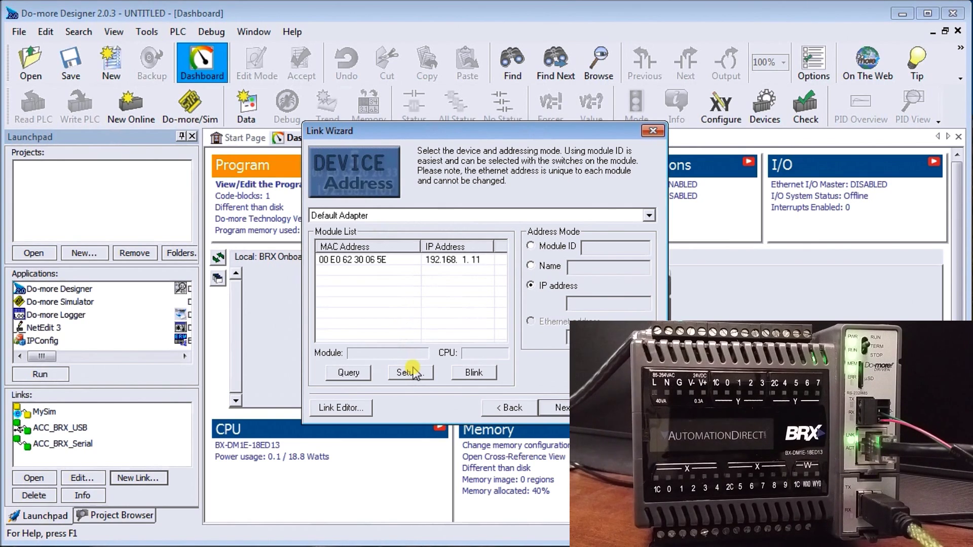
# View the BX-DM1E-18 module's General Settings (IP 192.168.1.11) in NetEdit 3, then close NetEdit 3
pyautogui.click(409, 375)
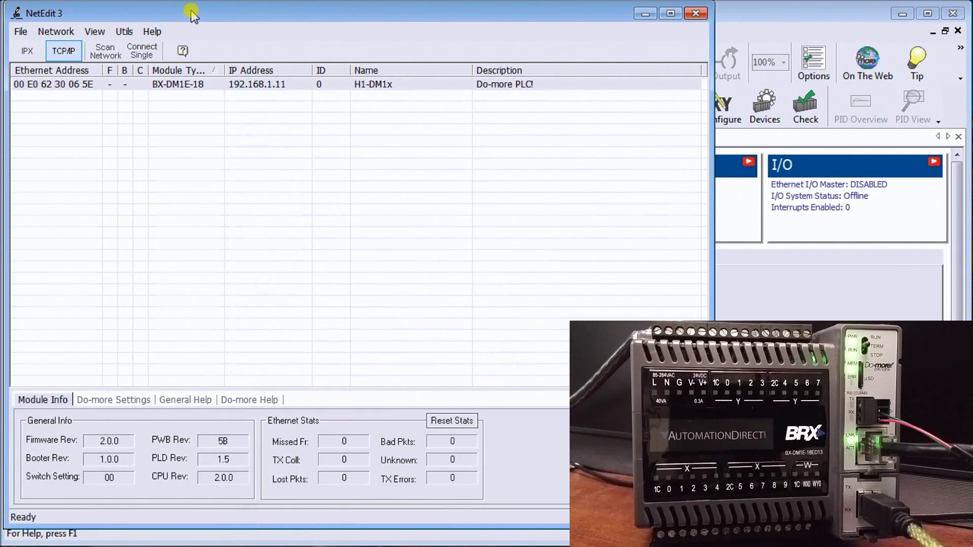
pyautogui.moveTo(191, 11); pyautogui.dragTo(213, 15)
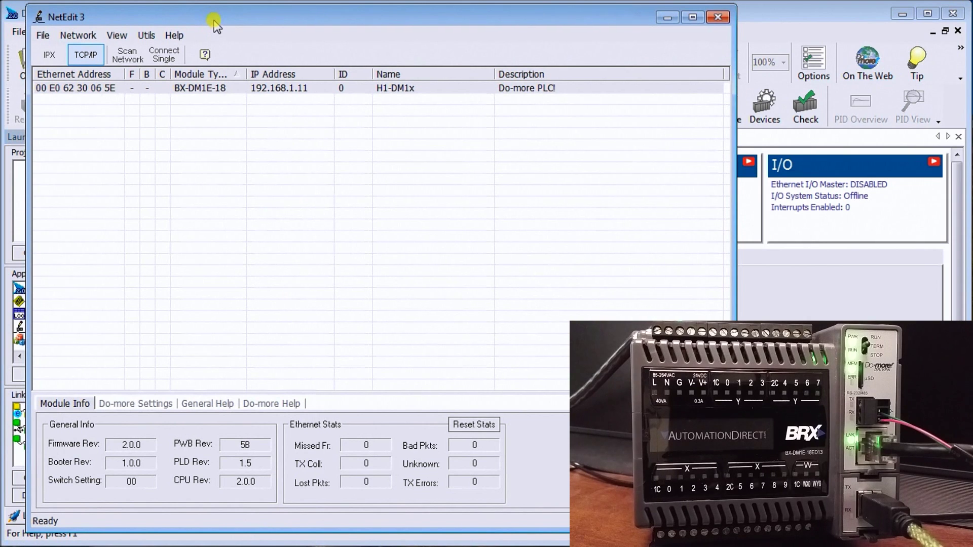
pyautogui.click(164, 54)
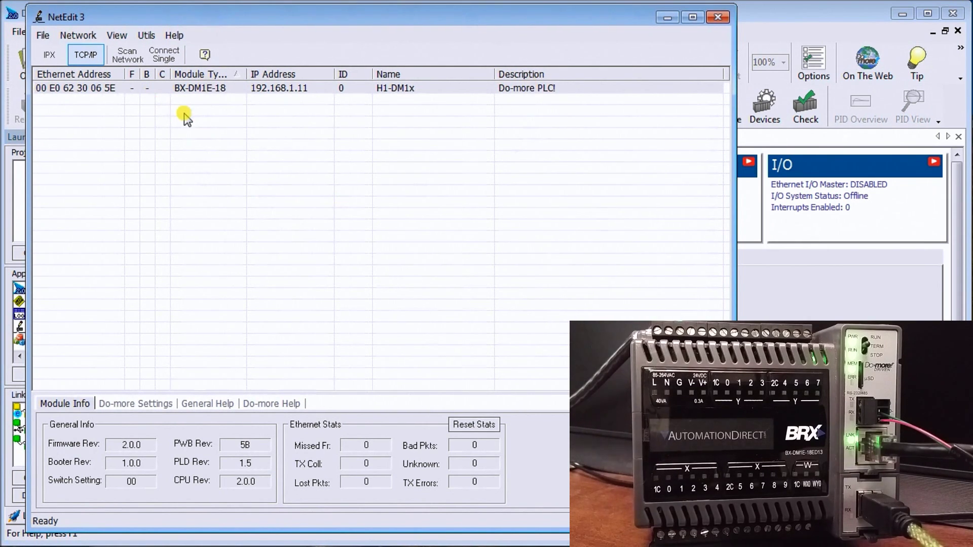
pyautogui.doubleClick(202, 89)
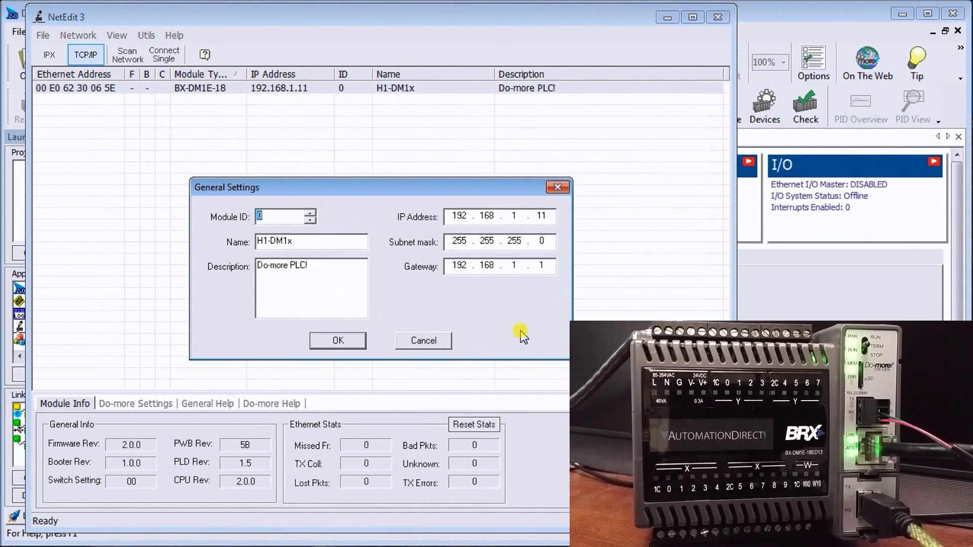
pyautogui.click(321, 342)
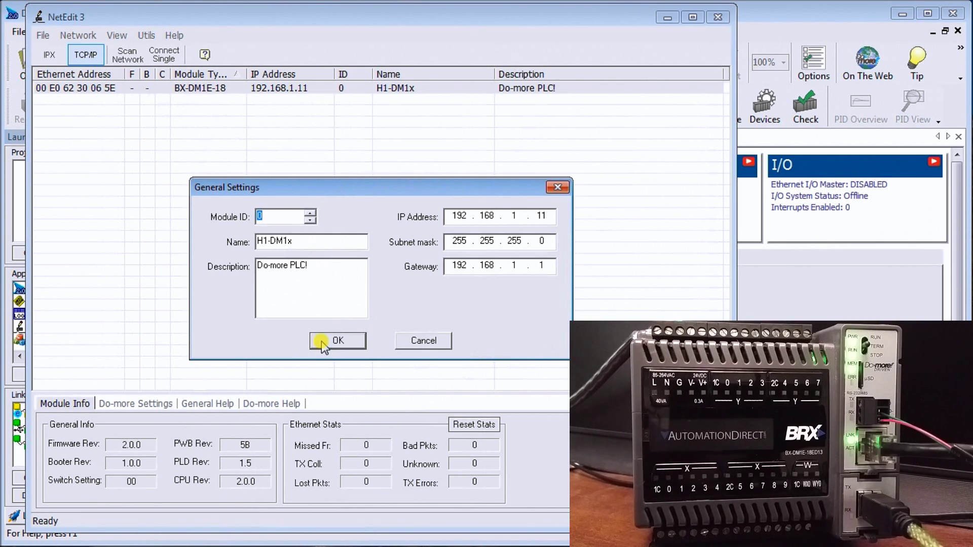
pyautogui.click(321, 342)
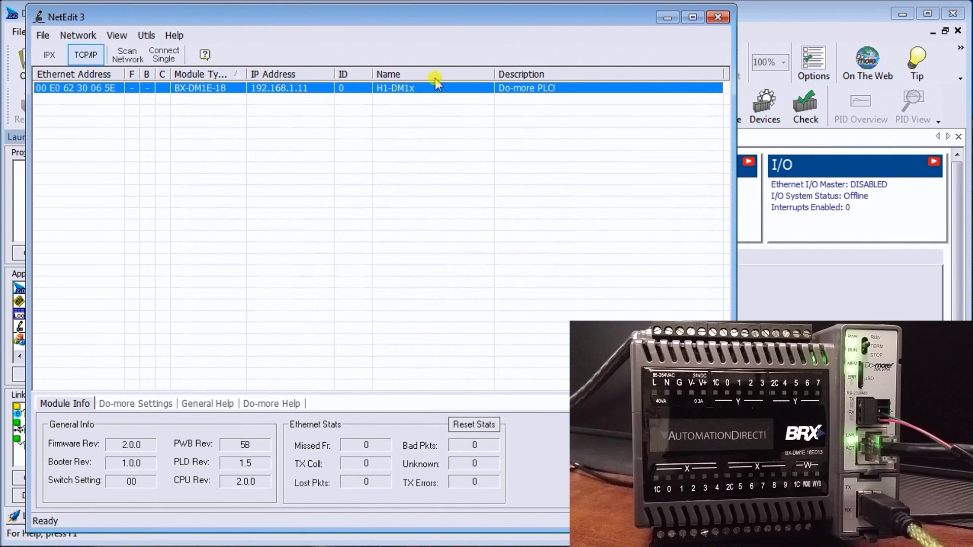
pyautogui.click(717, 19)
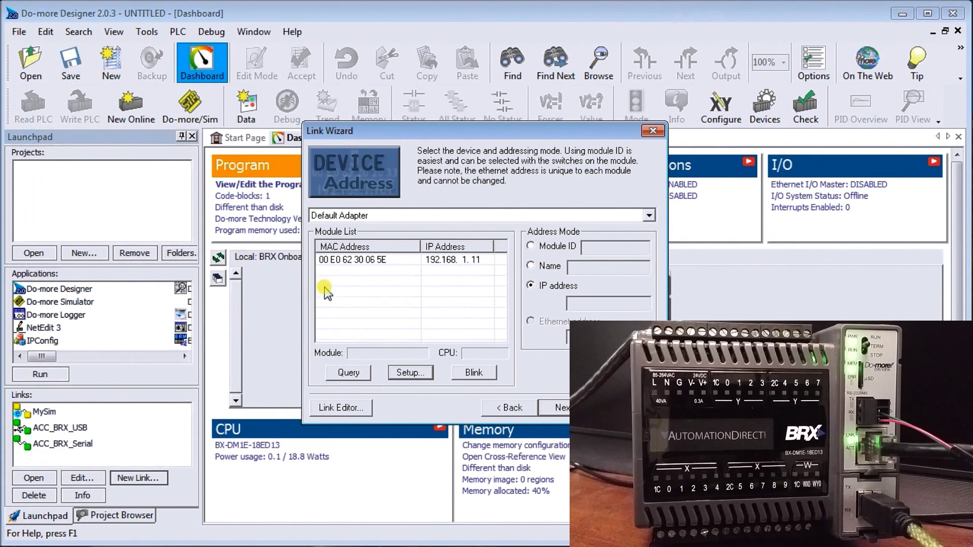
# Choose the 192.168.1.11 PLC on the Default Adapter with IP addressing and advance to link naming
pyautogui.click(389, 261)
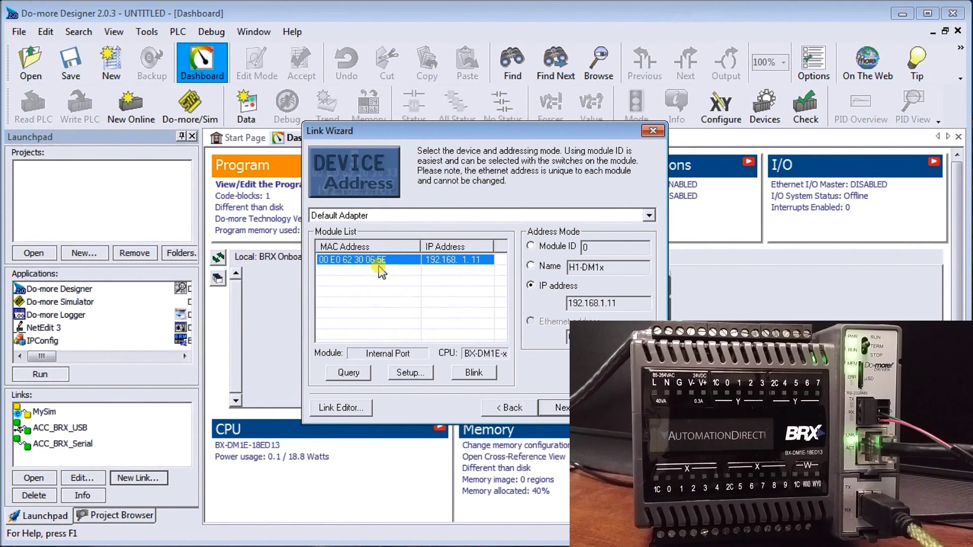
pyautogui.click(439, 214)
pyautogui.click(436, 230)
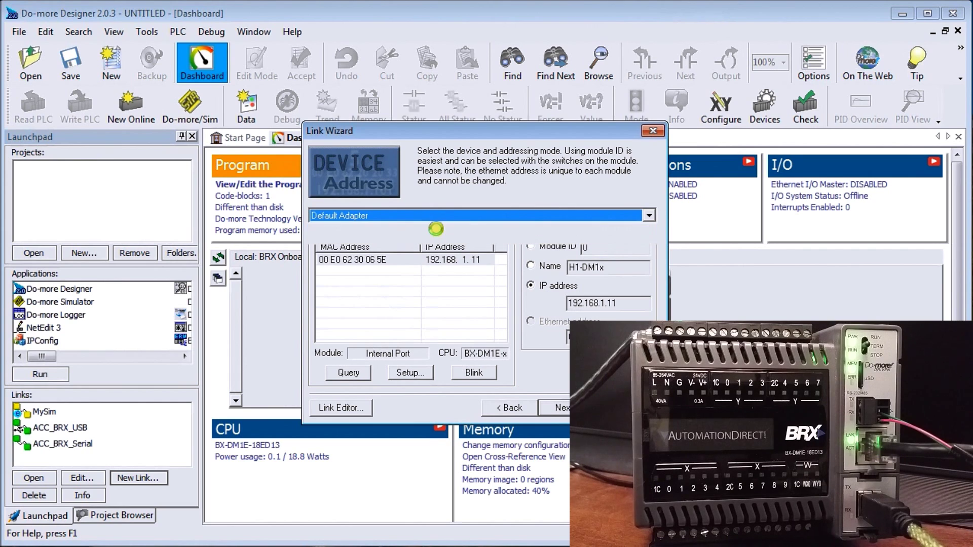
pyautogui.click(411, 263)
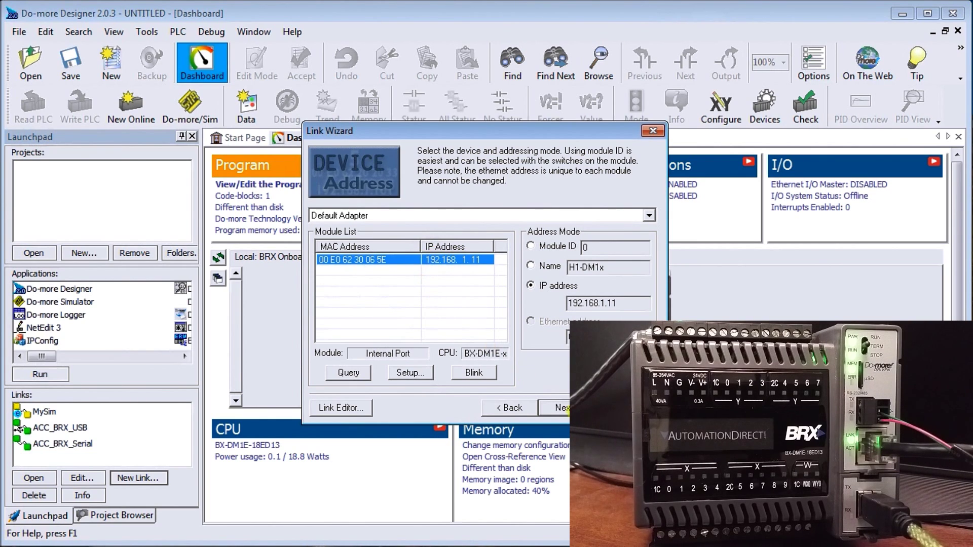
pyautogui.click(563, 408)
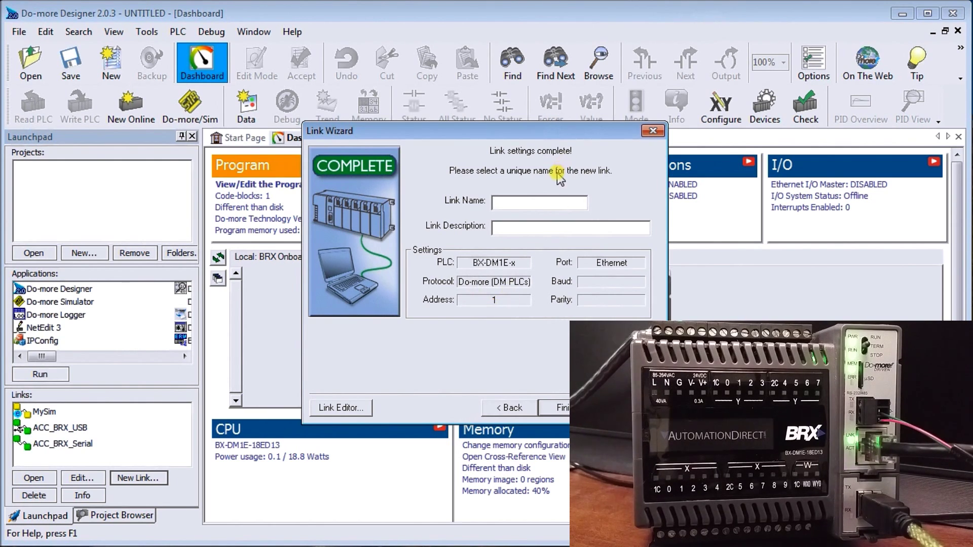
# Create the link ACC_BRX_Ethernet described as 'Ethernet Communications' and select it in Links
pyautogui.write('ACC_BRX_')
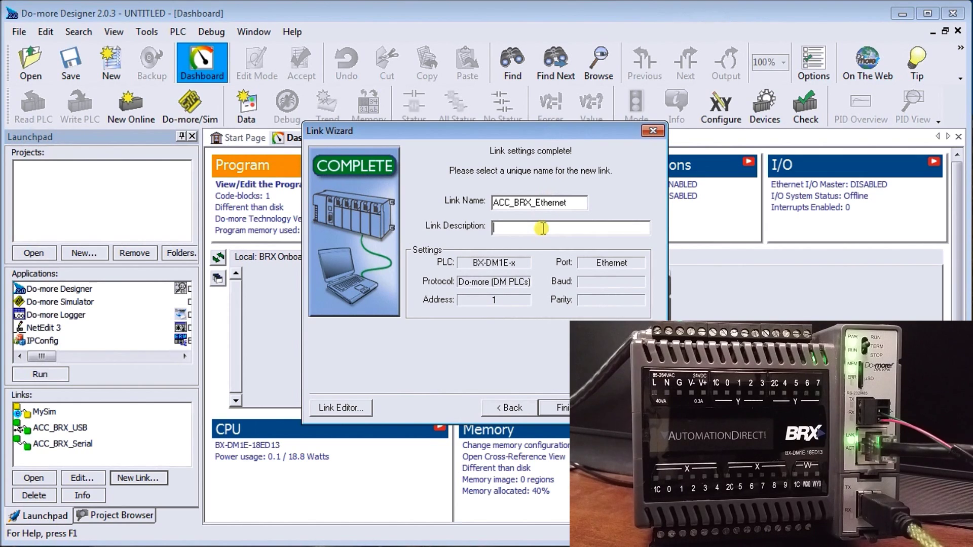
pyautogui.write('Ethernet')
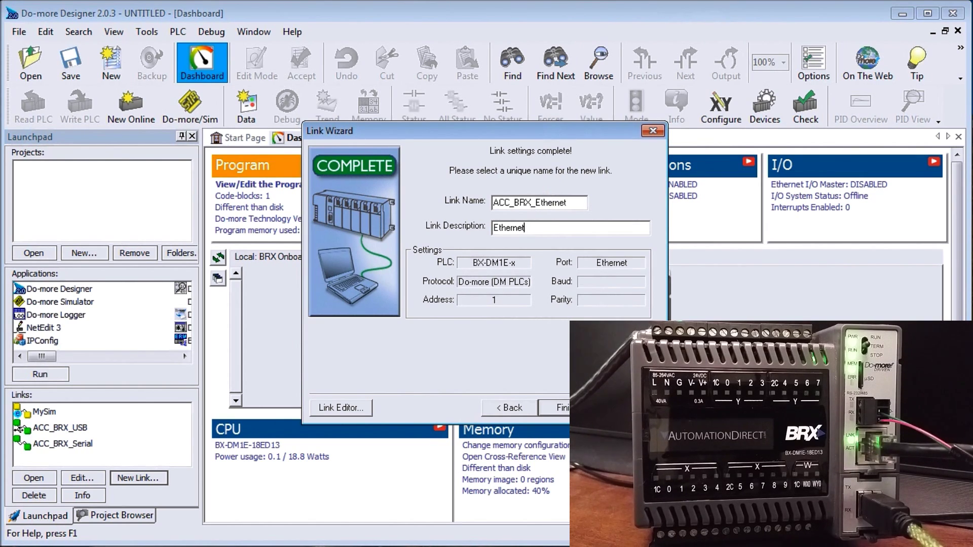
pyautogui.write(' Communications')
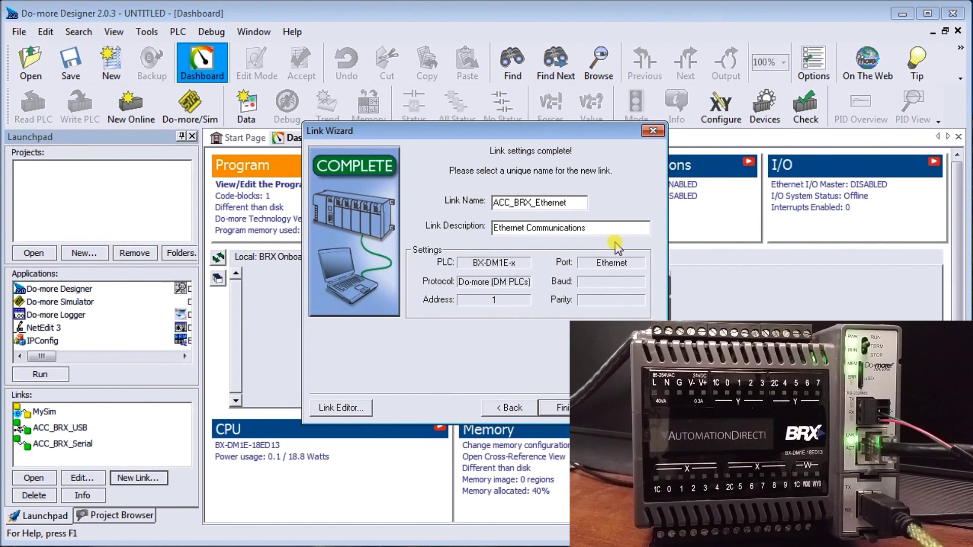
pyautogui.click(555, 408)
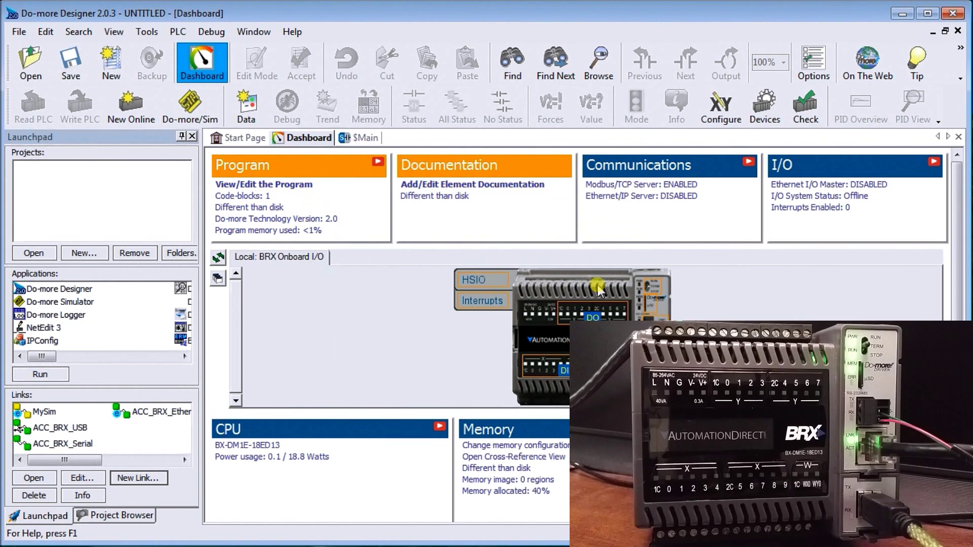
pyautogui.click(155, 412)
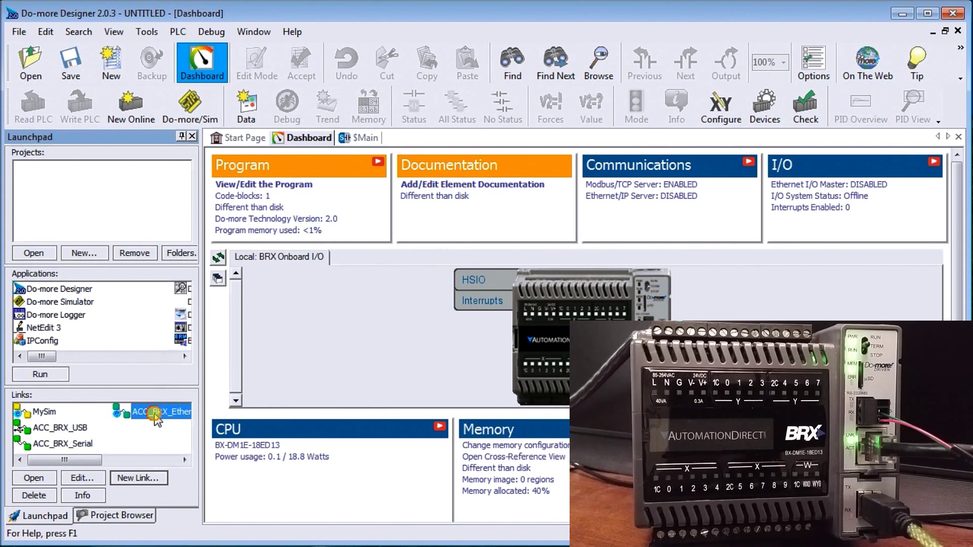
# Connect to the PLC through ACC_BRX_Ethernet without saving the untitled project, loading from the PLC
pyautogui.doubleClick(155, 413)
pyautogui.click(539, 291)
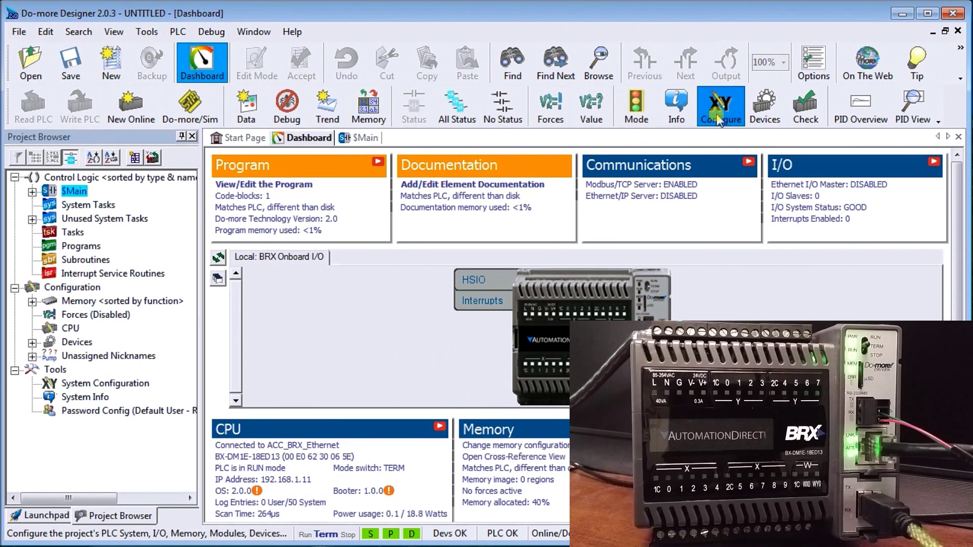
pyautogui.click(178, 32)
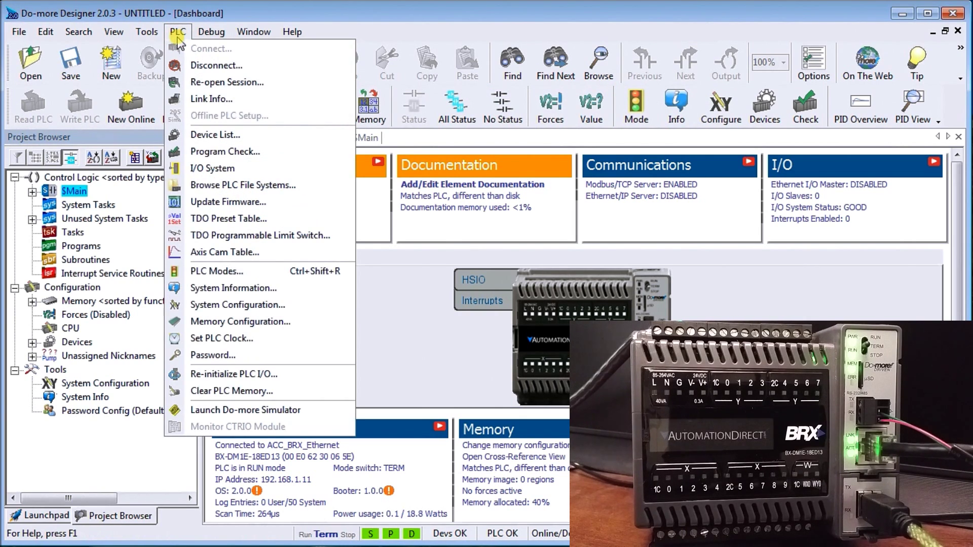
# Change the BRX PLC's operating mode from RUN to Program
pyautogui.click(228, 305)
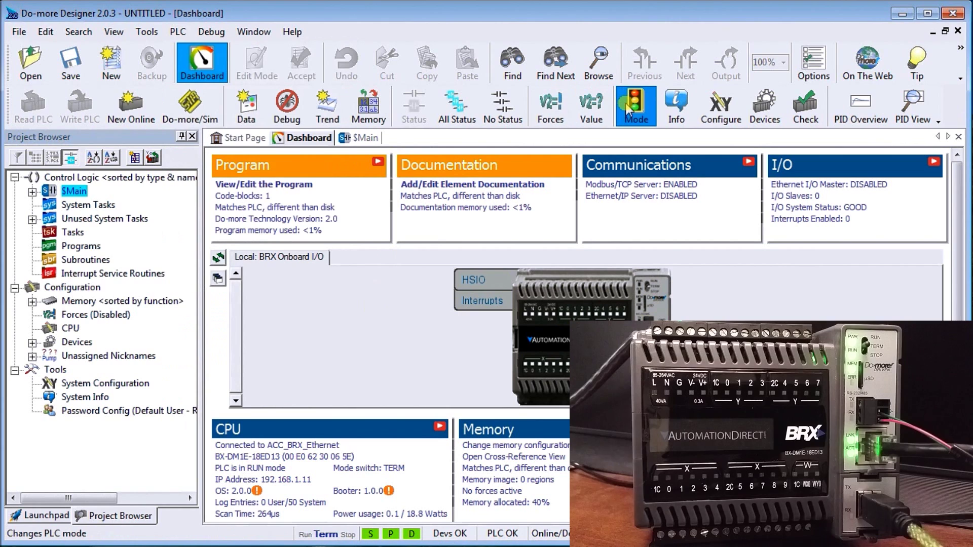
pyautogui.click(631, 104)
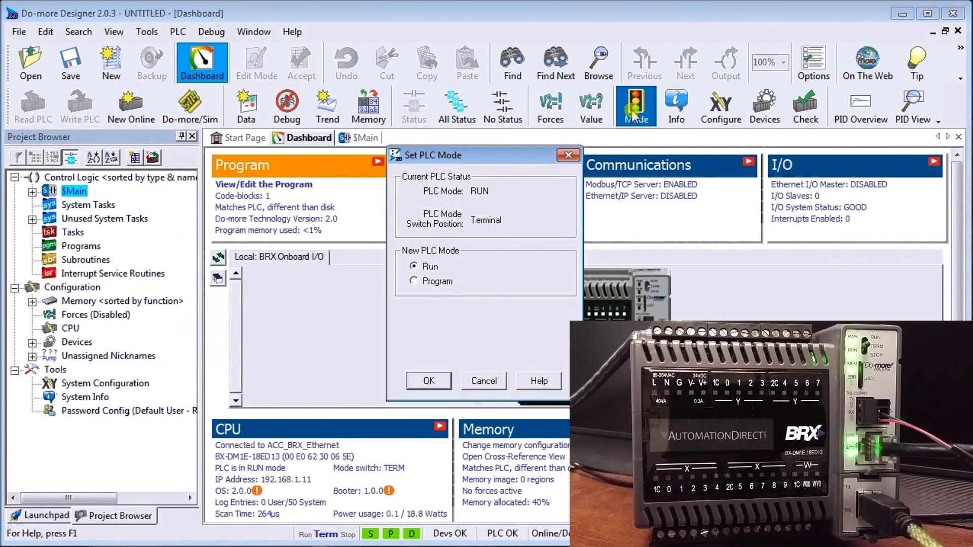
pyautogui.click(423, 284)
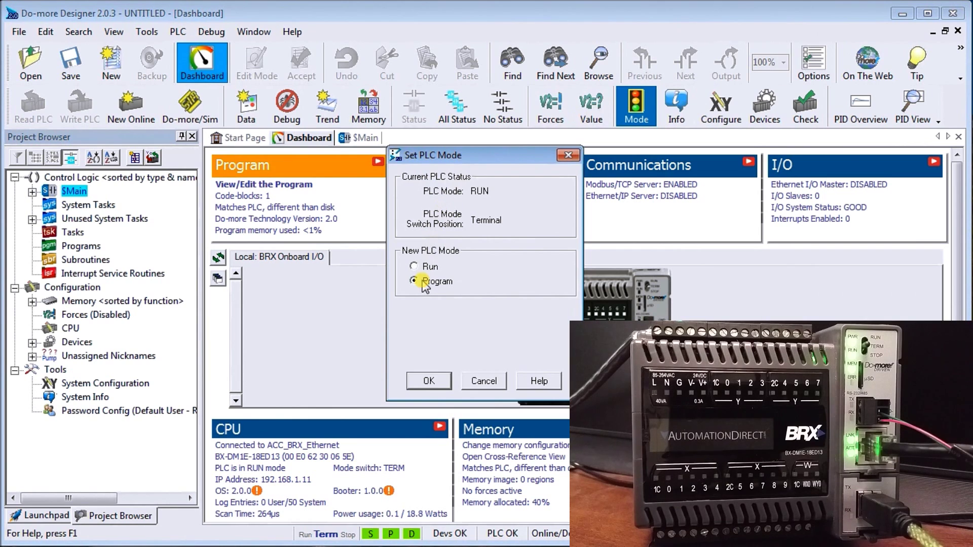
pyautogui.click(428, 381)
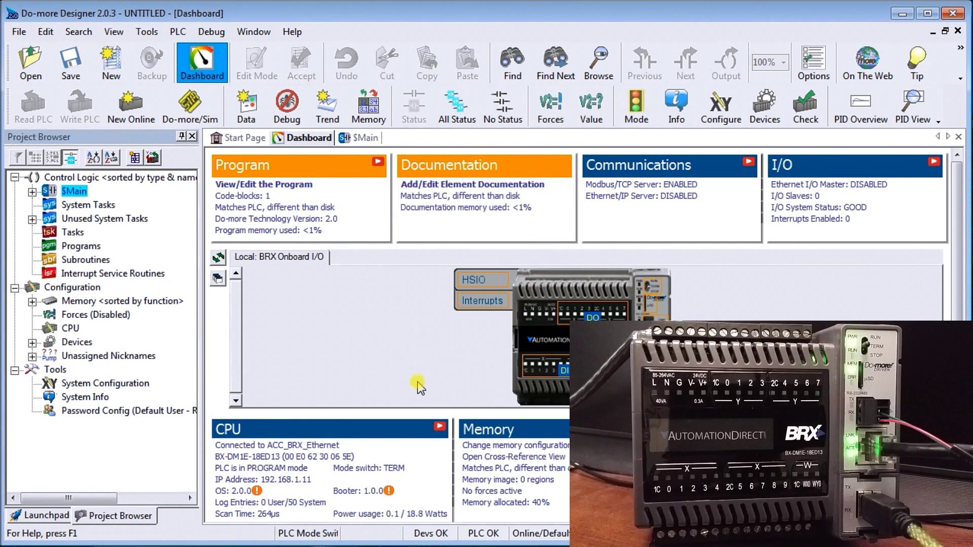